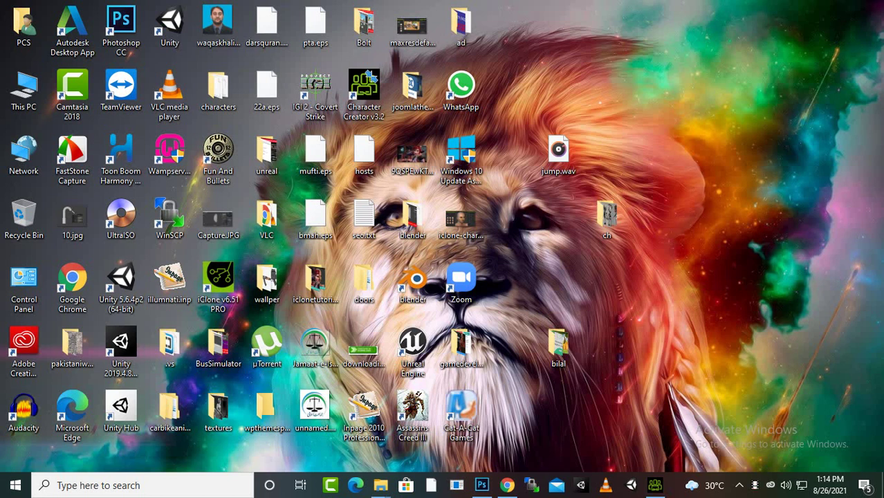
# Restore the Character Creator window showing the Default project's female base character.
pyautogui.click(655, 485)
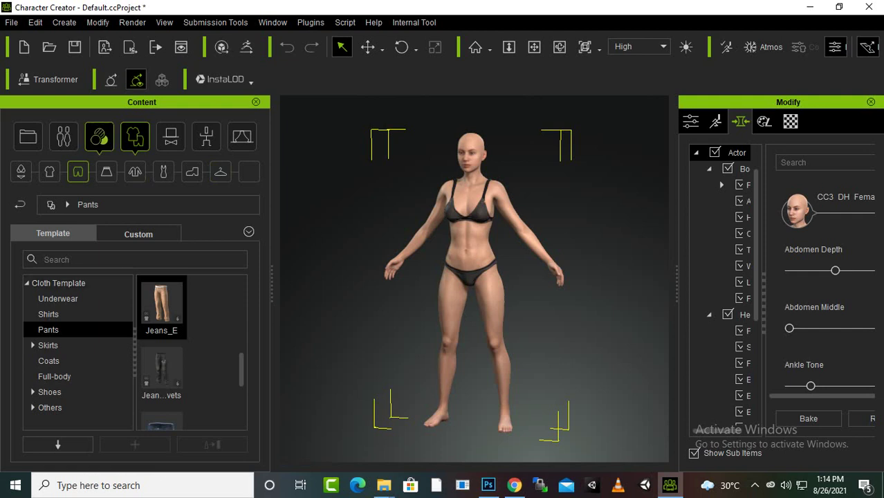
# Load the bald CC3 Kevin male base avatar from the Avatar > Base templates.
pyautogui.click(28, 136)
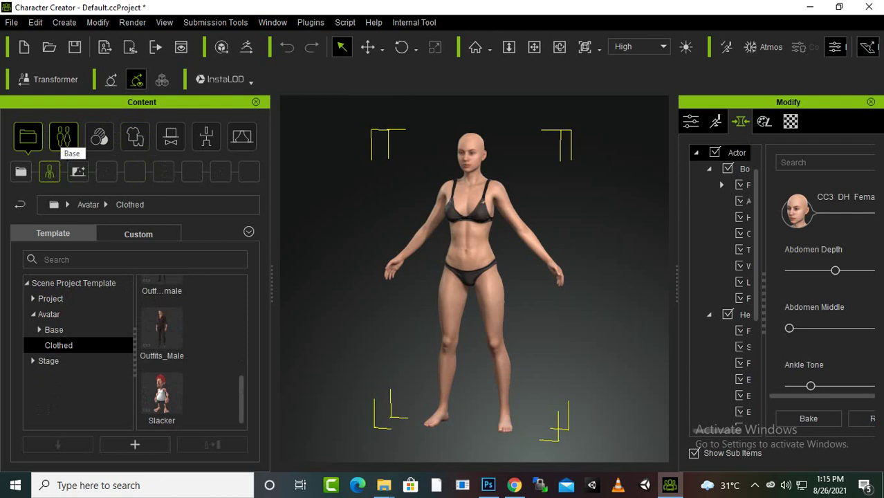
pyautogui.click(53, 329)
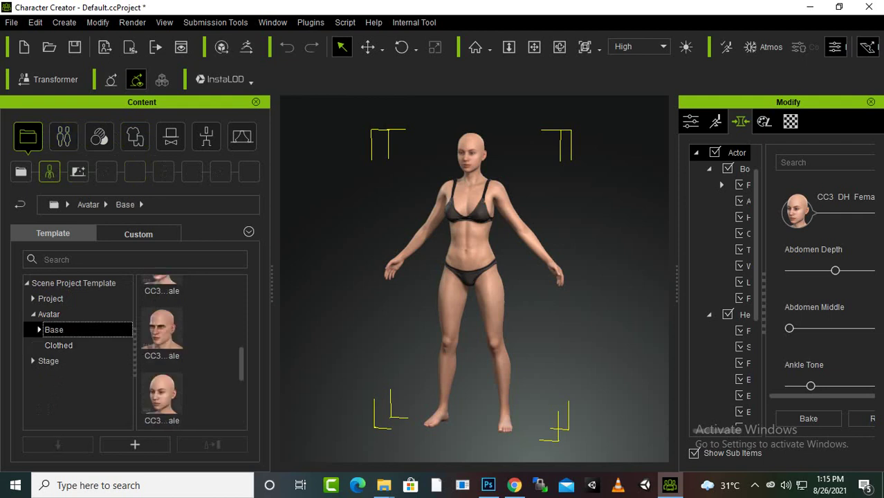
pyautogui.scroll(-1, 190, 352)
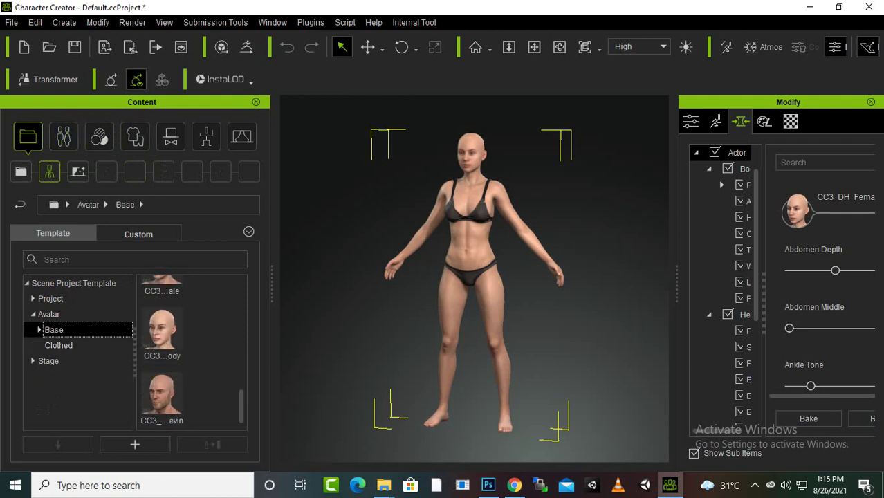
pyautogui.scroll(5, 162, 332)
pyautogui.scroll(-3, 190, 353)
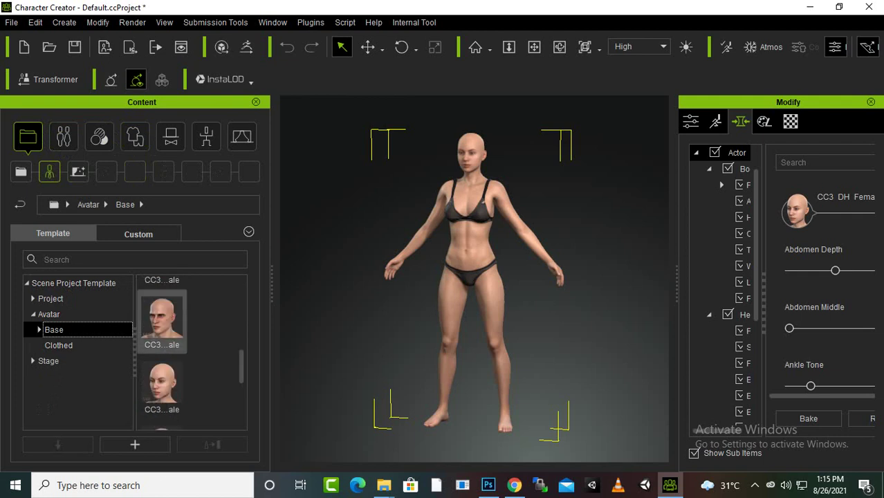
pyautogui.scroll(-1, 162, 353)
pyautogui.scroll(-1, 162, 380)
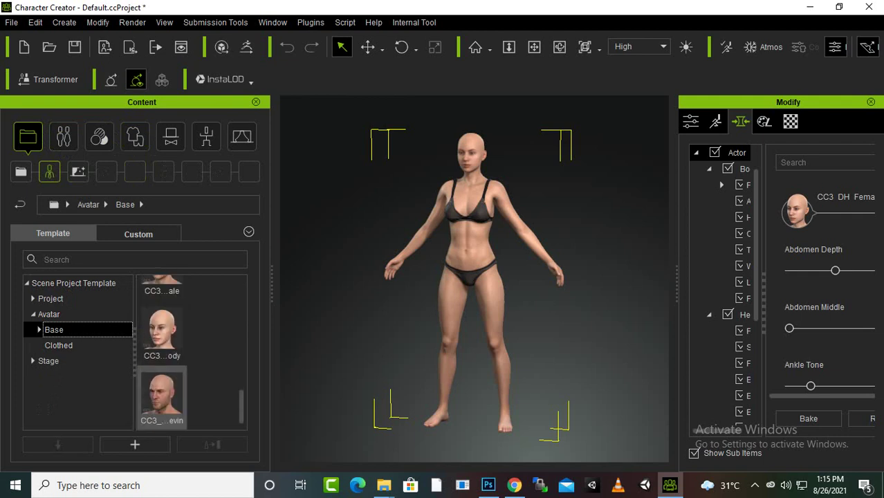
pyautogui.scroll(1, 162, 353)
pyautogui.scroll(3, 162, 353)
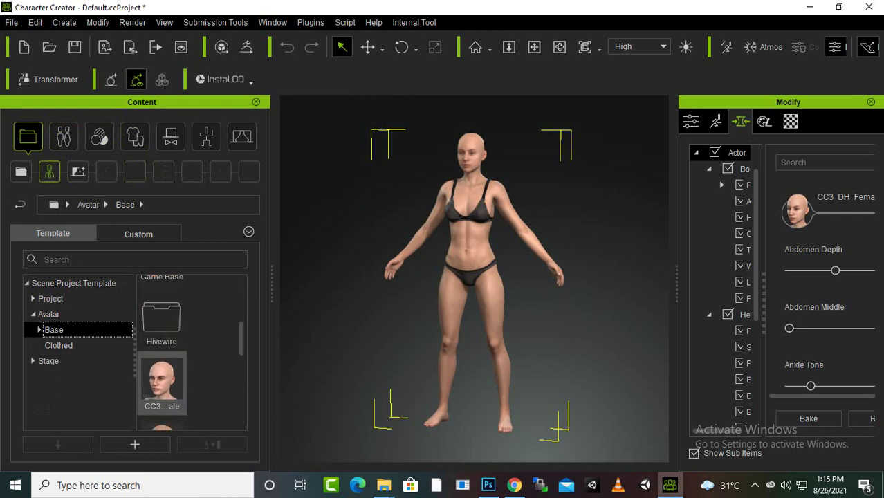
pyautogui.scroll(1, 162, 353)
pyautogui.scroll(-1, 162, 352)
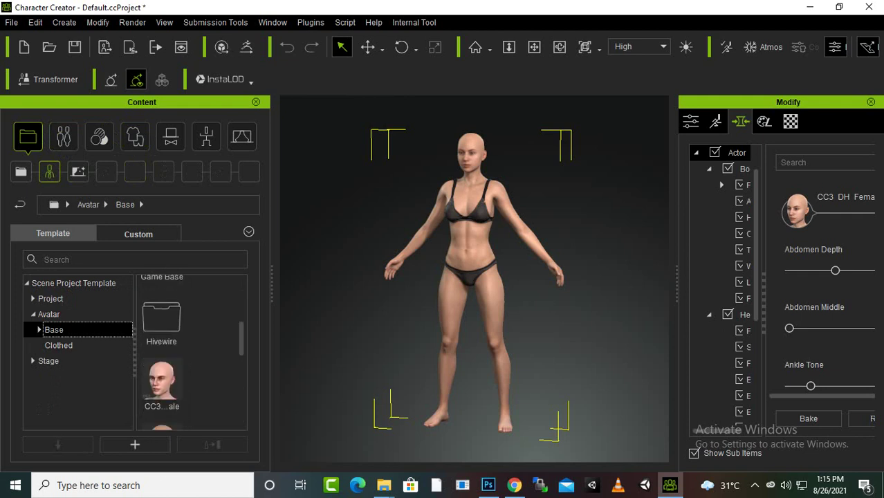
pyautogui.scroll(-3, 162, 353)
pyautogui.scroll(-1, 162, 352)
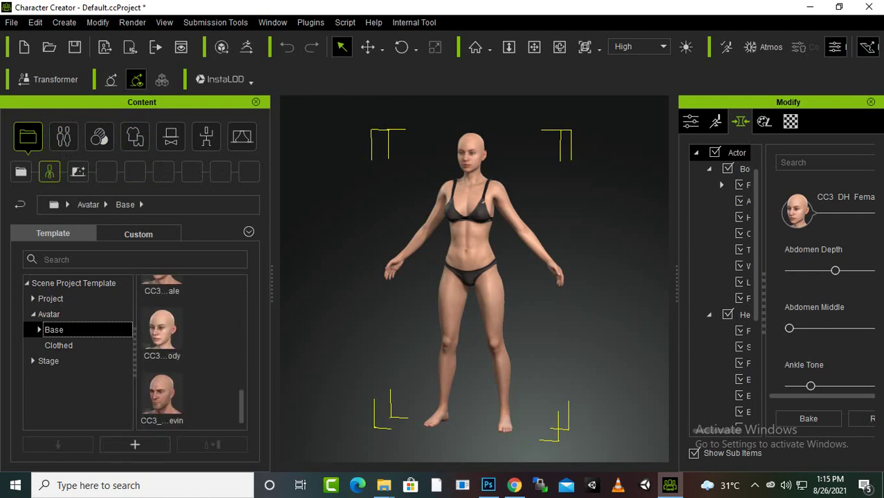
pyautogui.doubleClick(162, 394)
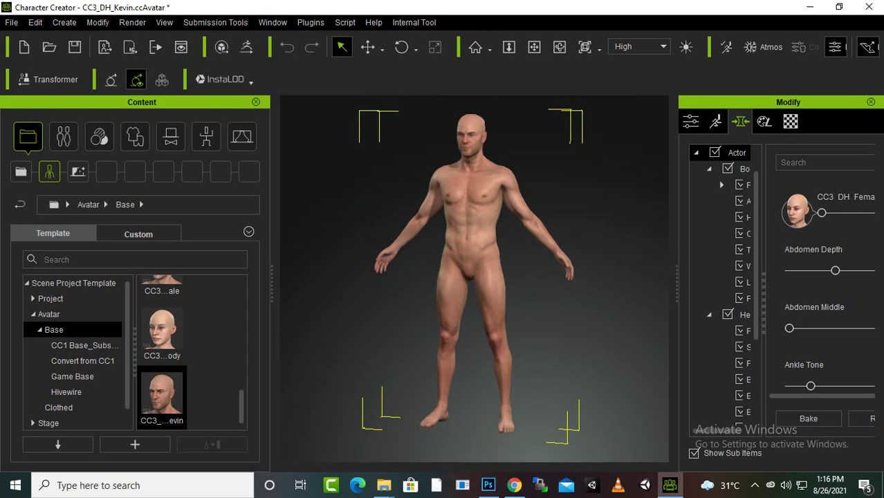
# Deselect the CC3_DH_Kevin avatar once it has finished loading.
pyautogui.press('Escape')
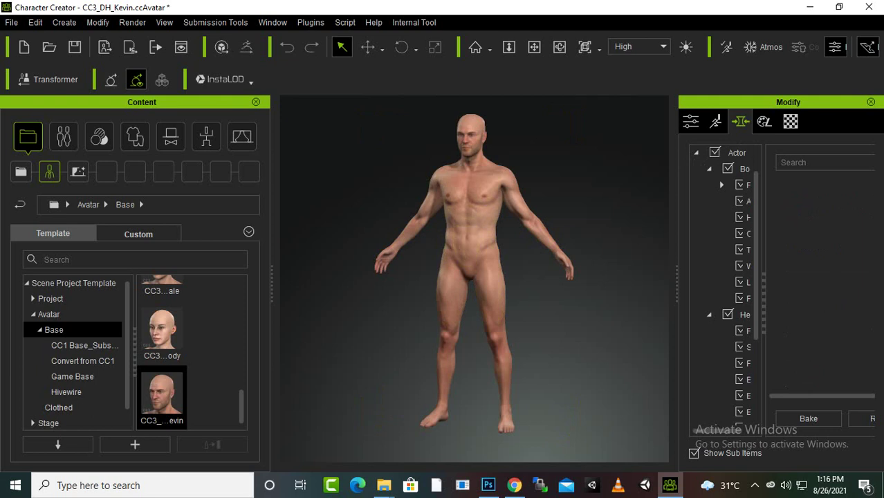
# Try a deeper Abdomen Depth on the waist, then undo it to keep the original shape.
pyautogui.click(466, 242)
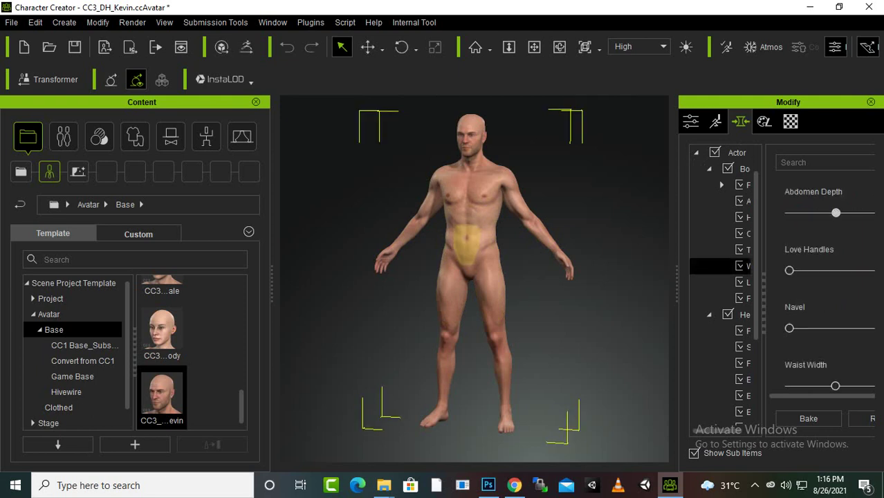
pyautogui.moveTo(842, 212)
pyautogui.mouseDown()
pyautogui.moveTo(855, 212)
pyautogui.moveTo(842, 212)
pyautogui.mouseUp()
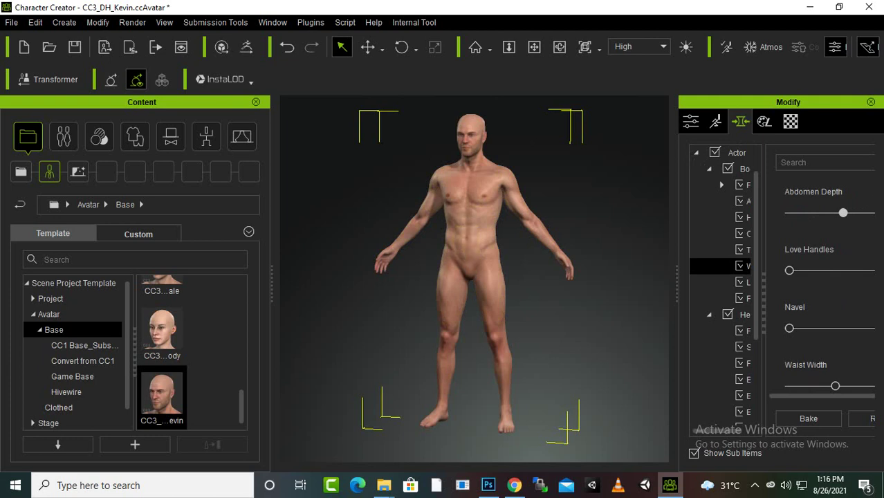
pyautogui.click(747, 282)
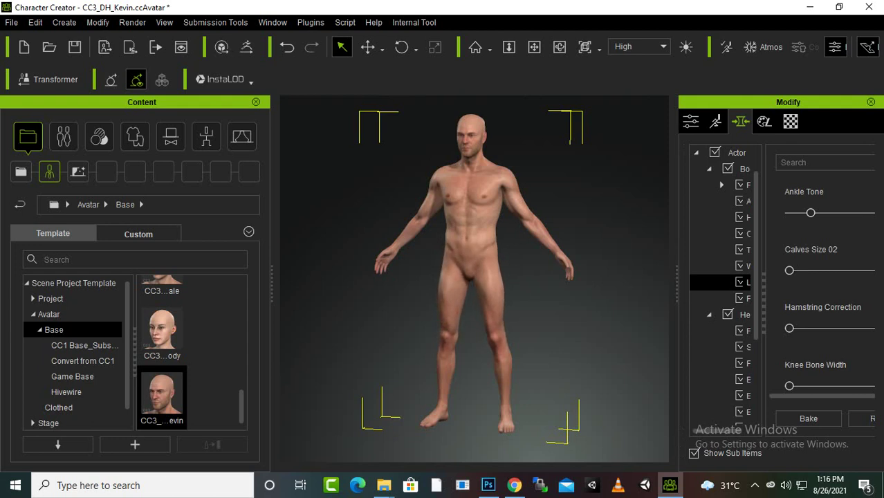
pyautogui.hotkey('ctrl', 'z')
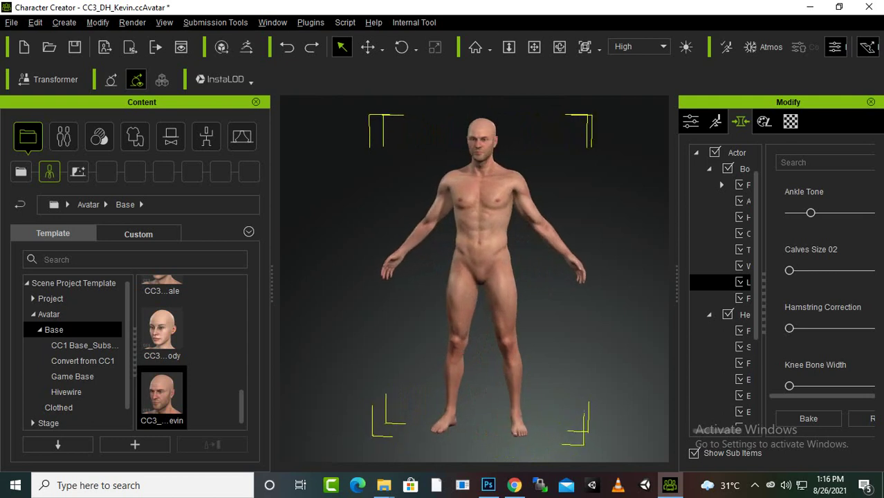
# Inspect the head close-up and full body, then widen the Modify panel for full part names.
pyautogui.press('f')
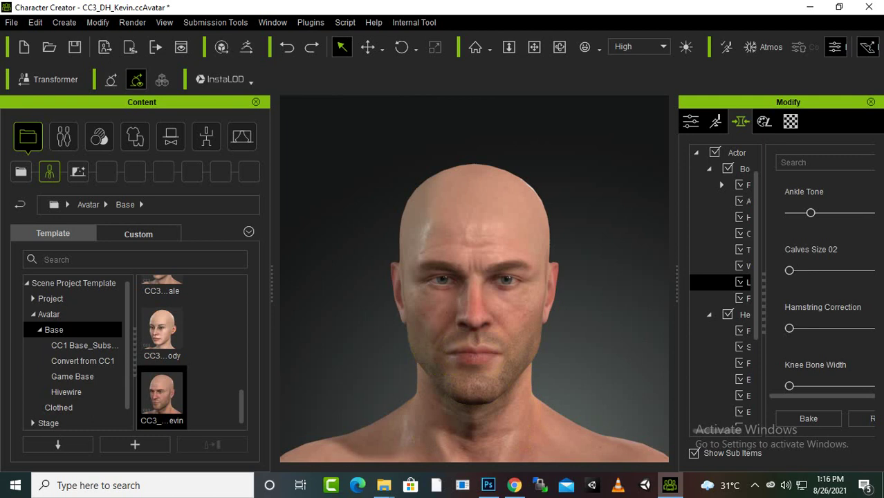
pyautogui.press('f')
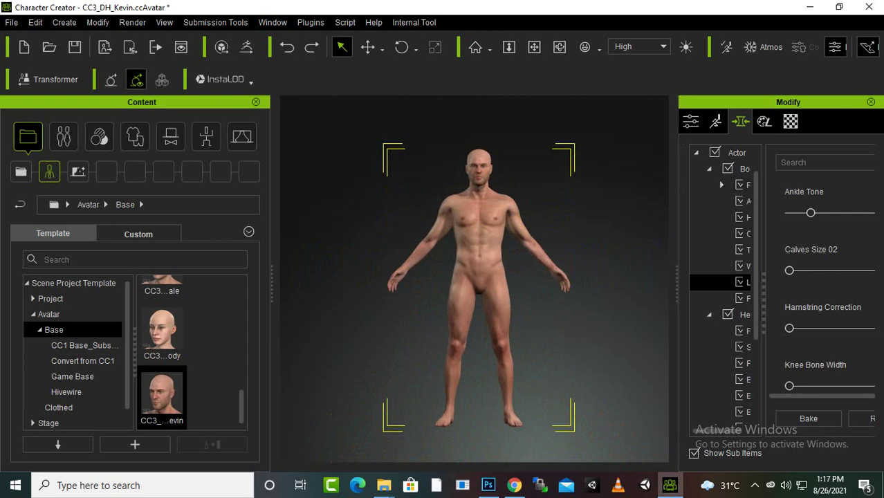
pyautogui.moveTo(675, 276); pyautogui.dragTo(560, 276)
pyautogui.moveTo(668, 277); pyautogui.dragTo(712, 277)
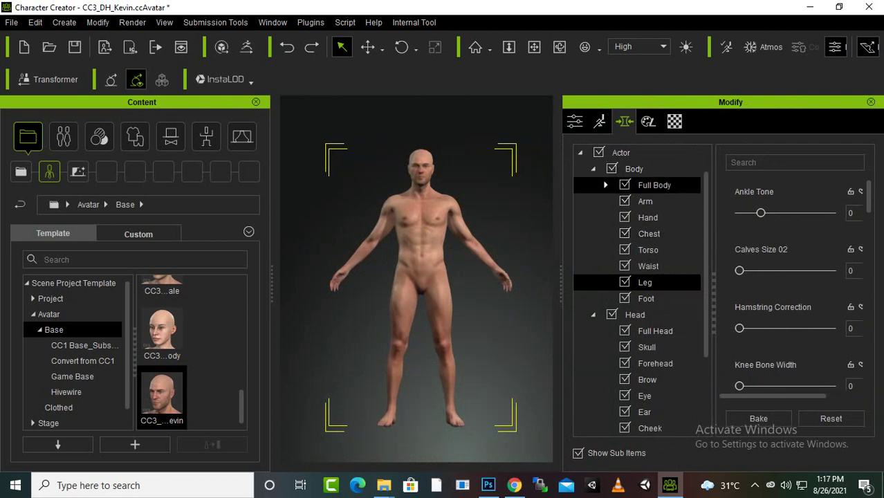
# Show the Full Body morphs and browse presets like Bodybuilder, Fitness and Heavy.
pyautogui.click(654, 184)
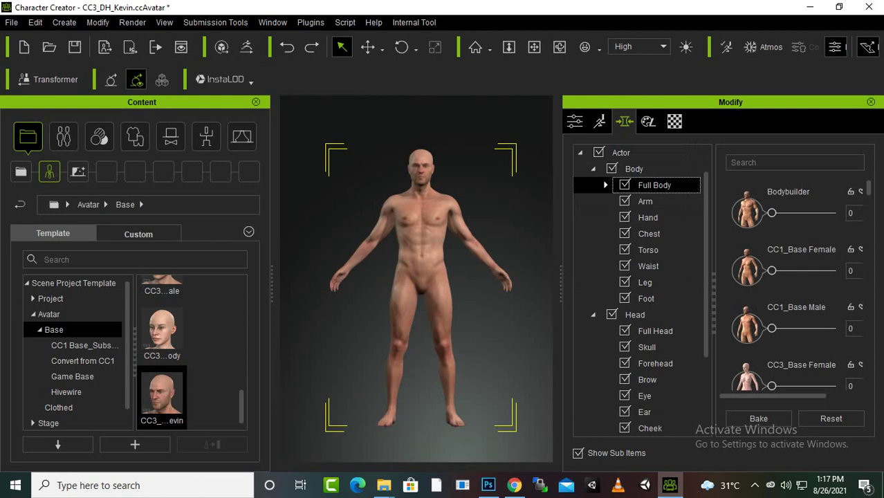
pyautogui.scroll(-1, 795, 284)
pyautogui.scroll(-2, 796, 283)
pyautogui.scroll(-1, 795, 283)
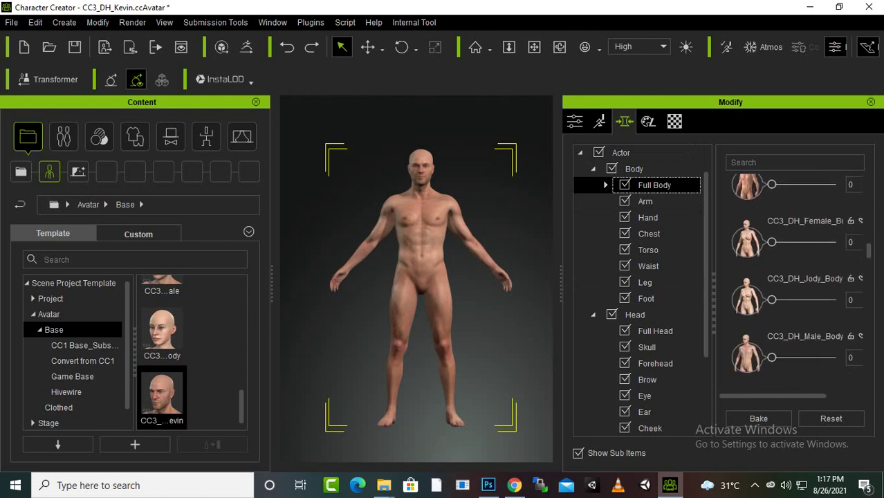
pyautogui.scroll(-2, 796, 284)
pyautogui.scroll(-2, 795, 284)
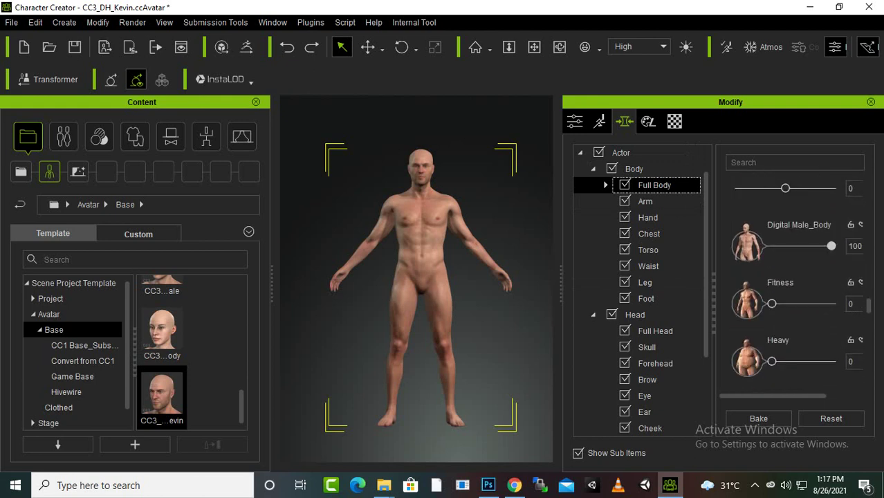
pyautogui.scroll(-1, 795, 283)
pyautogui.scroll(-1, 795, 283)
pyautogui.scroll(3, 795, 284)
pyautogui.scroll(3, 796, 284)
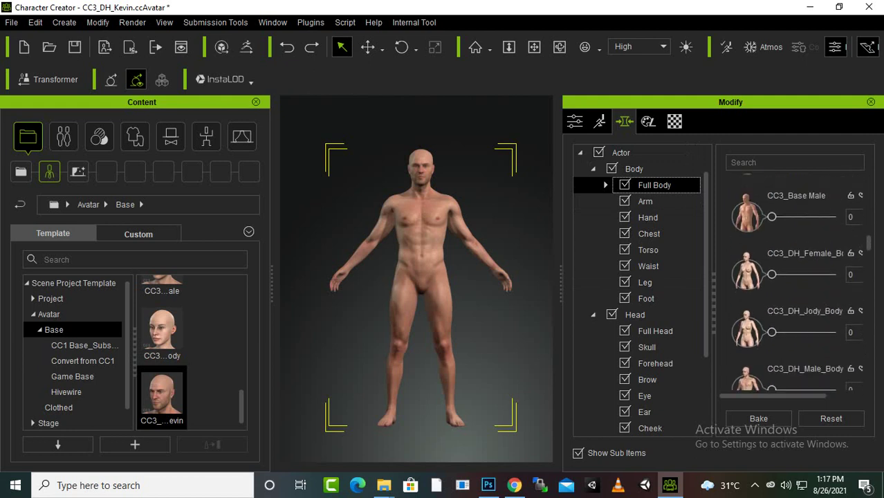
pyautogui.scroll(2, 795, 284)
pyautogui.scroll(1, 795, 284)
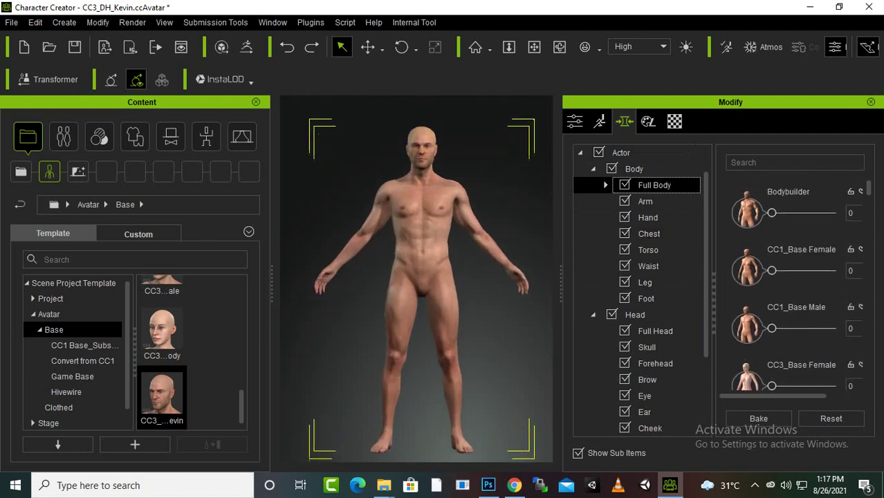
pyautogui.scroll(2, 418, 284)
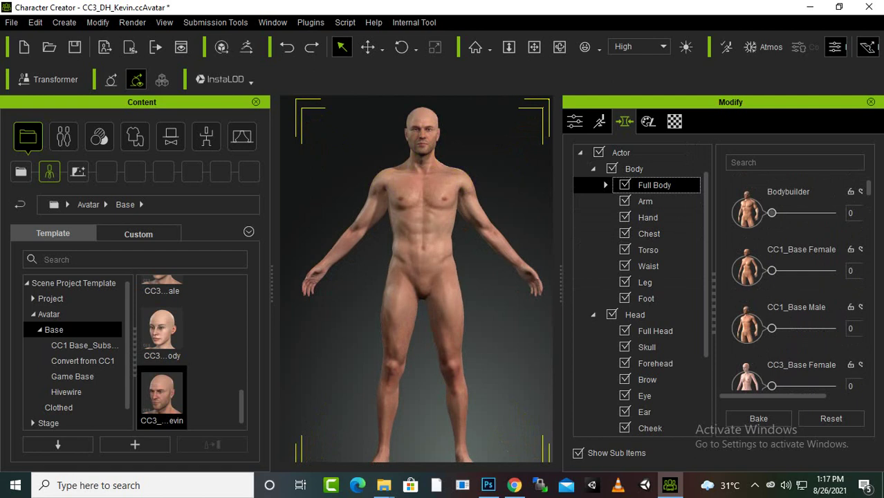
# Set the Bodybuilder full-body morph to 40 and show the Arm morphs.
pyautogui.click(772, 212)
pyautogui.moveTo(772, 212); pyautogui.dragTo(831, 212)
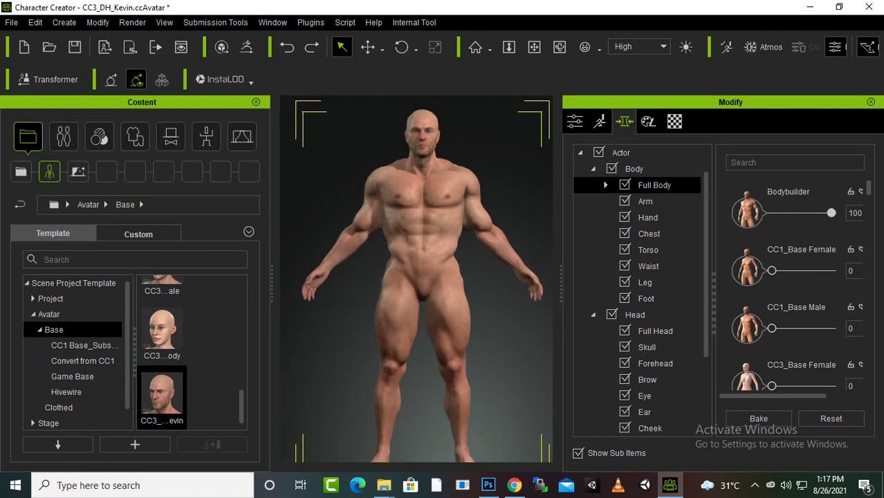
pyautogui.moveTo(831, 213); pyautogui.dragTo(795, 212)
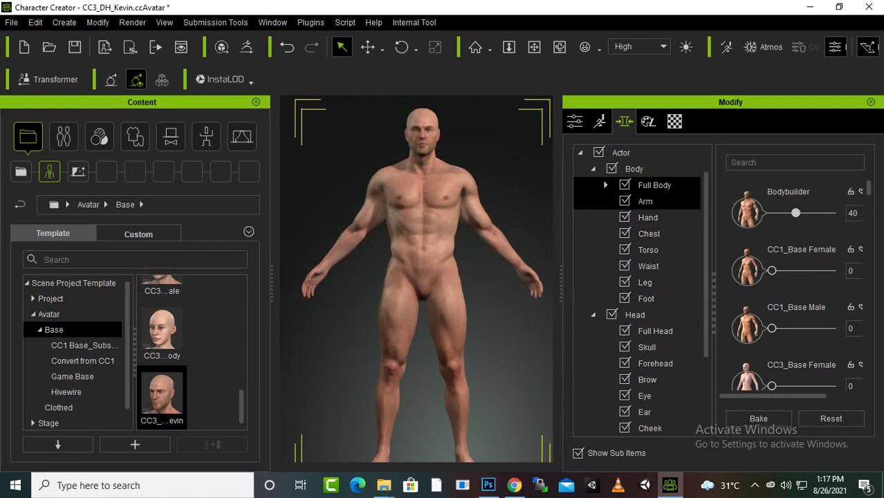
pyautogui.click(643, 201)
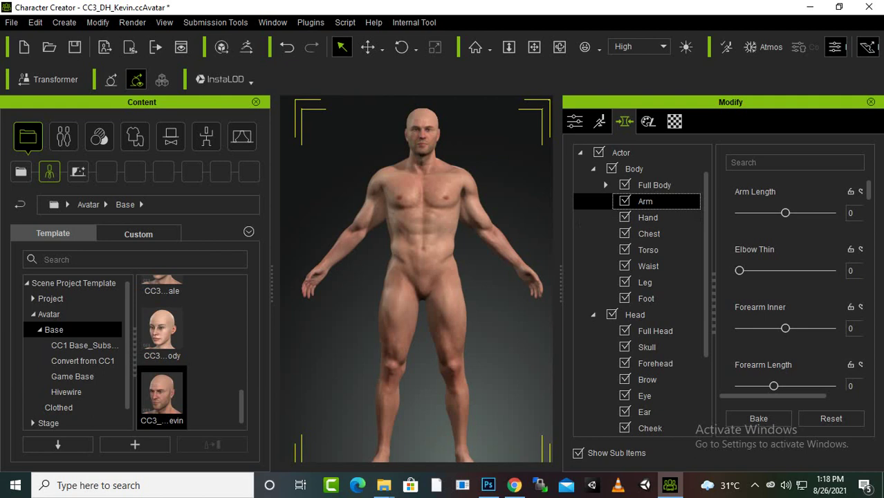
# Try and undo thinner elbows, then browse the body tree to the Leg morph sliders.
pyautogui.moveTo(739, 270); pyautogui.dragTo(831, 271)
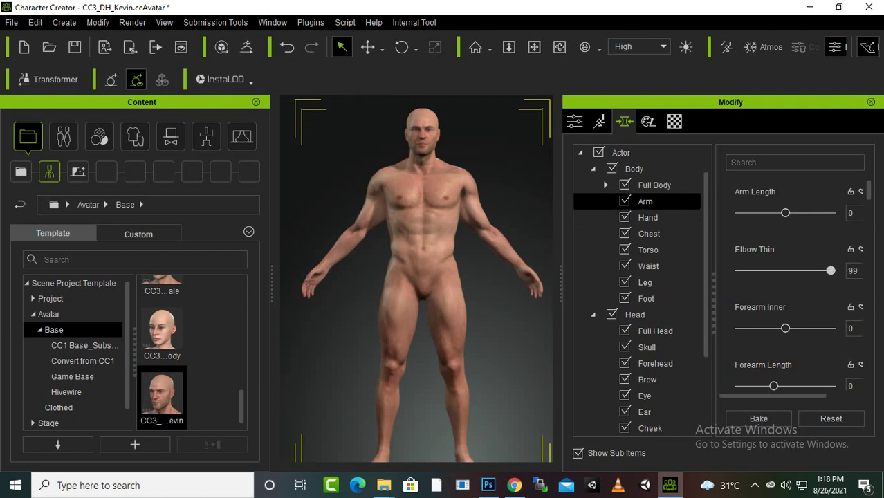
pyautogui.hotkey('ctrl', 'z')
pyautogui.scroll(-5, 801, 283)
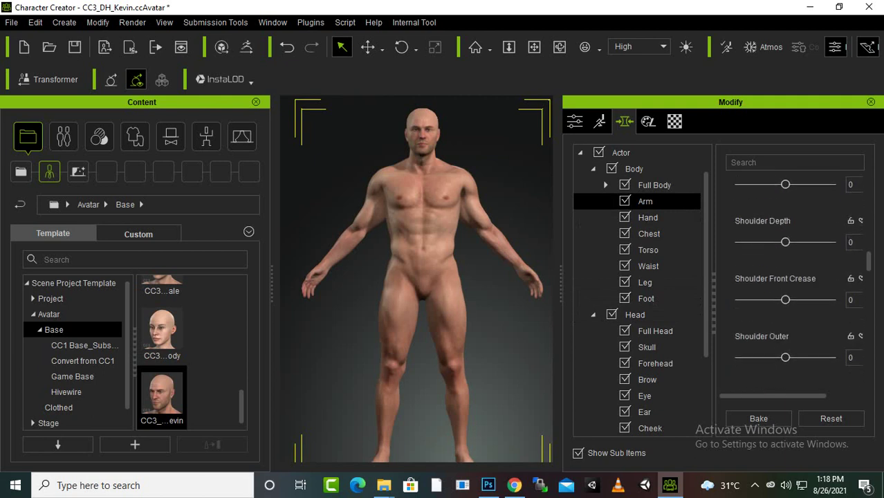
pyautogui.scroll(-3, 645, 298)
pyautogui.click(644, 298)
pyautogui.press('Down')
pyautogui.press('Down')
pyautogui.press('Down')
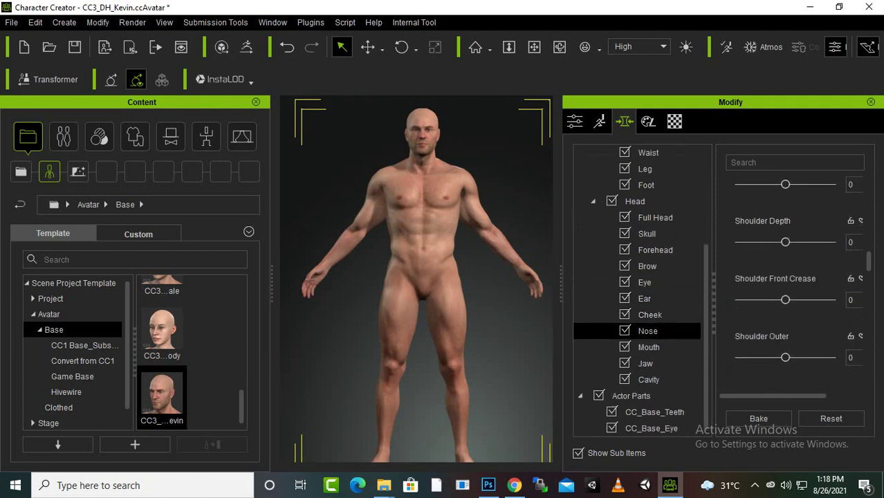
pyautogui.press('Up')
pyautogui.press('Up')
pyautogui.press('Up')
pyautogui.scroll(1, 636, 291)
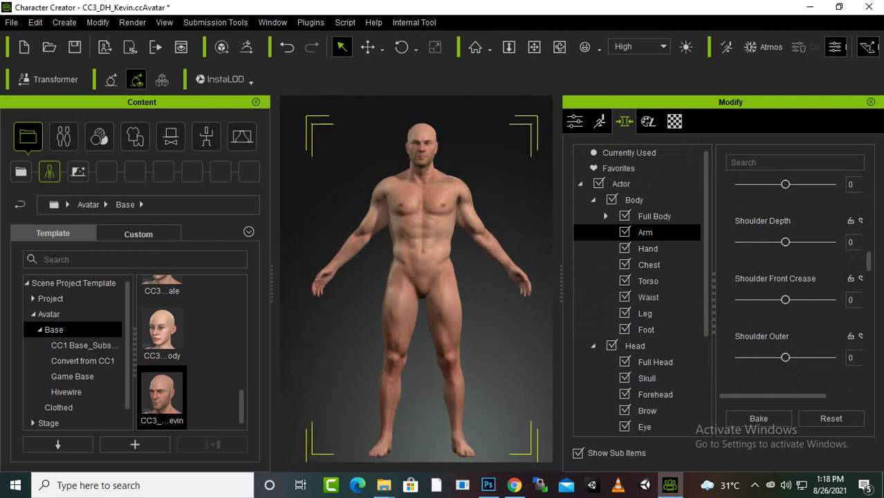
pyautogui.click(645, 313)
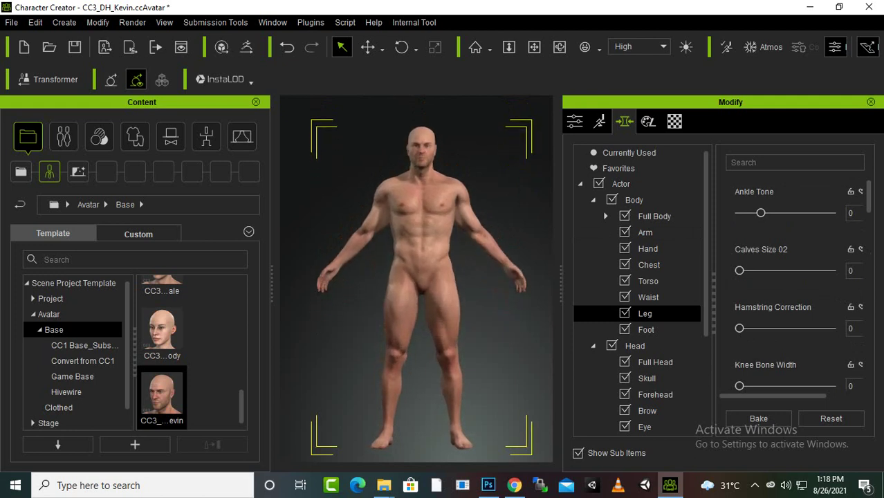
# Undo the last change and lower the legs' Ankle Tone to -30.
pyautogui.hotkey('ctrl', 'z')
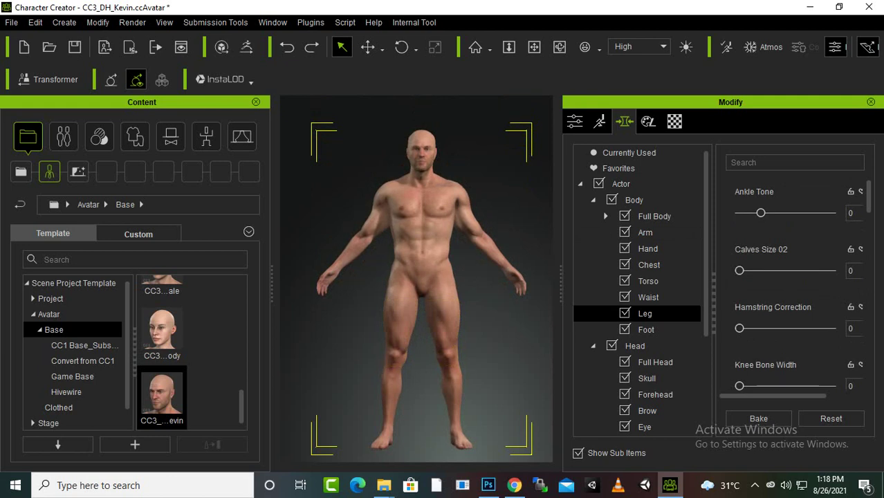
pyautogui.moveTo(760, 212); pyautogui.dragTo(739, 212)
pyautogui.click(646, 329)
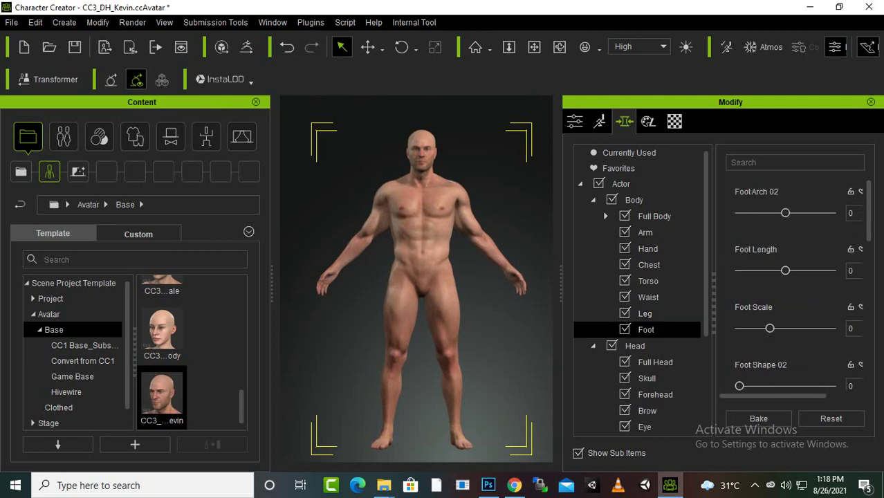
pyautogui.click(644, 313)
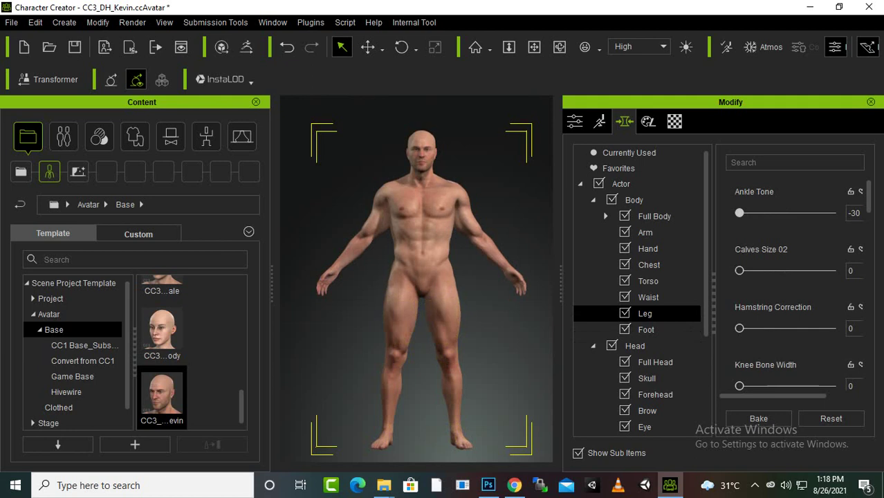
# Narrow the waist to a Waist Width of -49.
pyautogui.scroll(3, 422, 277)
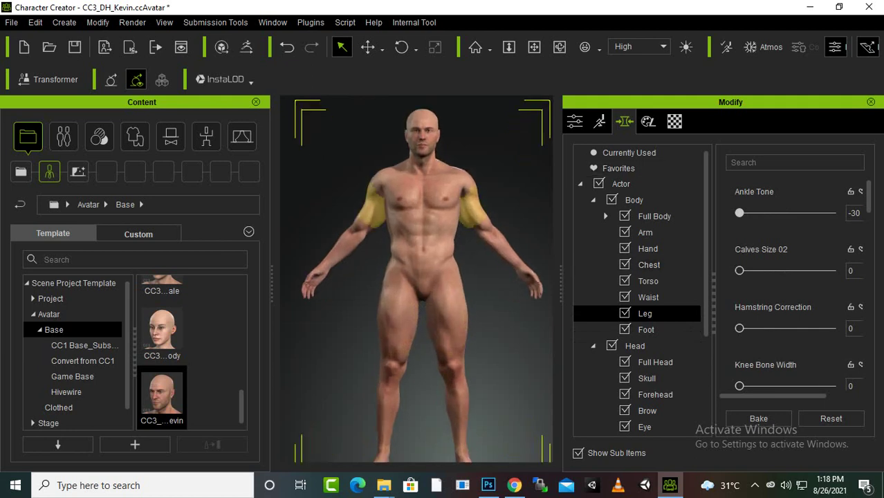
pyautogui.click(644, 232)
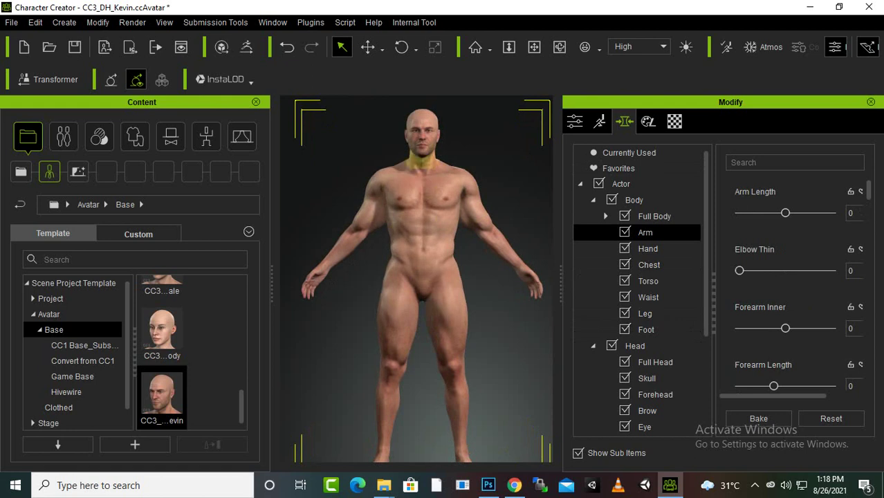
pyautogui.click(420, 163)
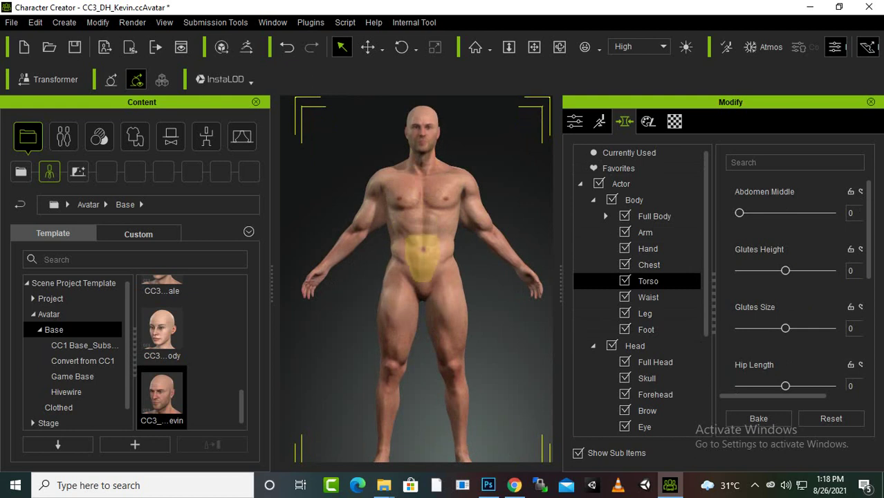
pyautogui.moveTo(419, 273); pyautogui.dragTo(394, 275)
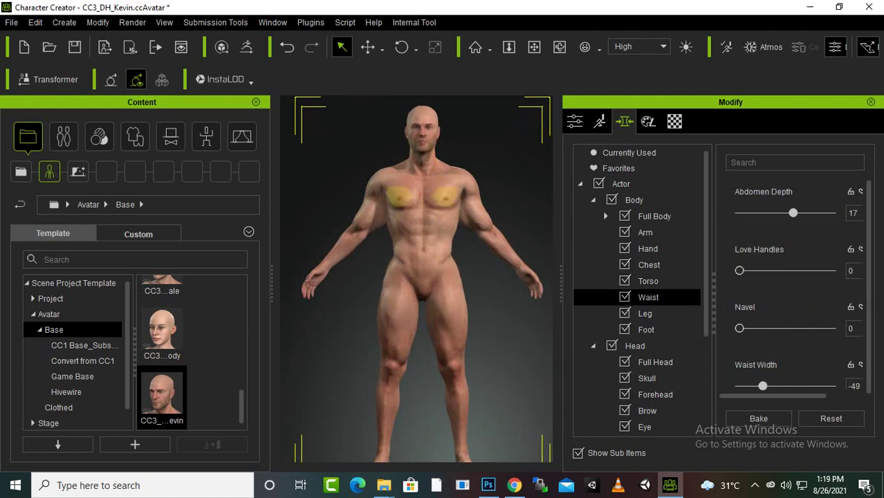
# Try a higher Bust Proximity on the chest, then undo it.
pyautogui.click(422, 199)
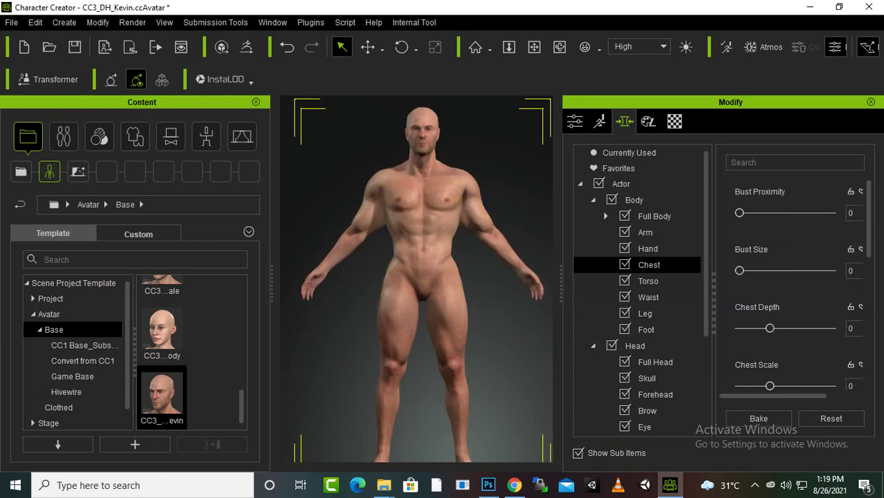
pyautogui.moveTo(422, 207)
pyautogui.mouseDown()
pyautogui.moveTo(442, 208)
pyautogui.moveTo(395, 205)
pyautogui.mouseUp()
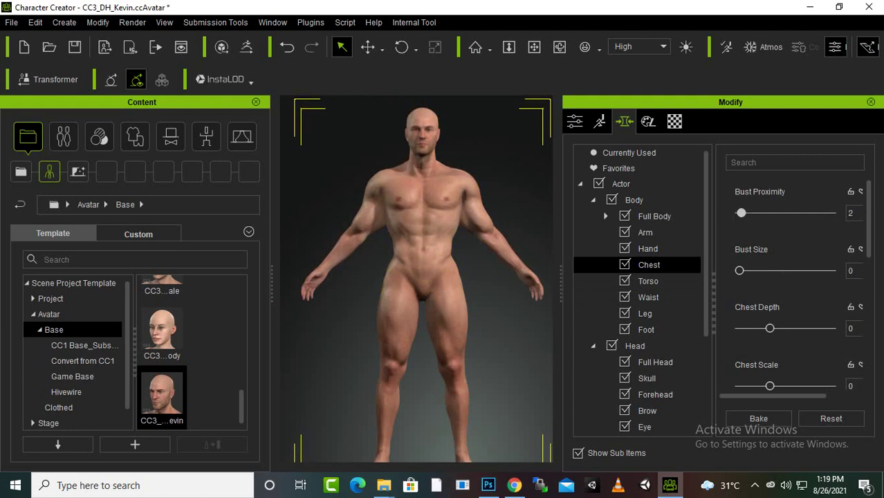
pyautogui.hotkey('ctrl', 'z')
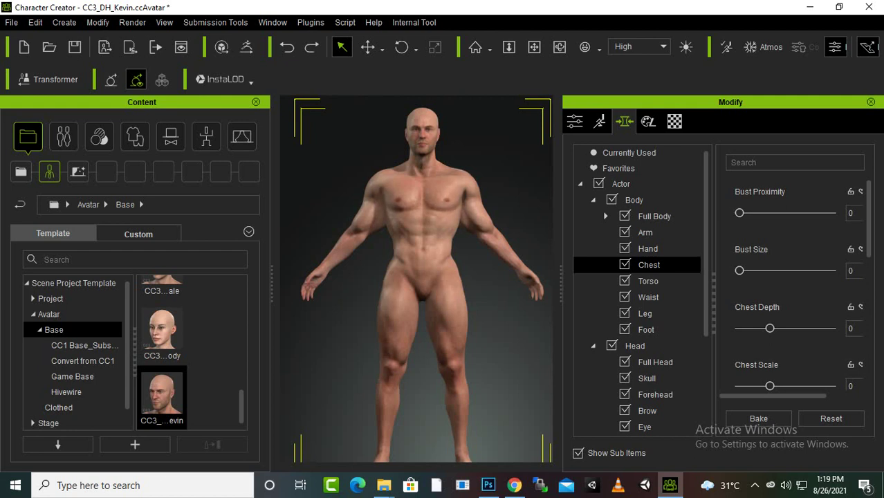
pyautogui.scroll(-2, 418, 277)
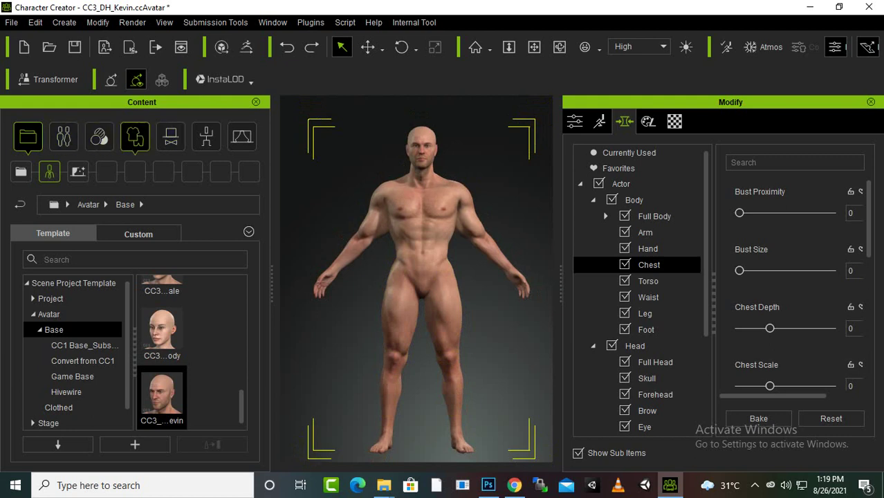
# Put the Jeans_C pants from Clothing > Pants on the character.
pyautogui.click(134, 137)
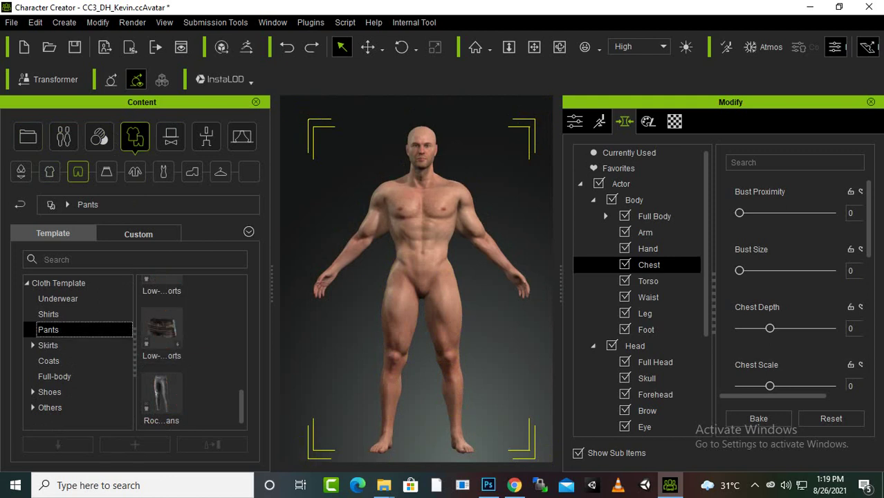
pyautogui.scroll(5, 190, 352)
pyautogui.scroll(3, 191, 353)
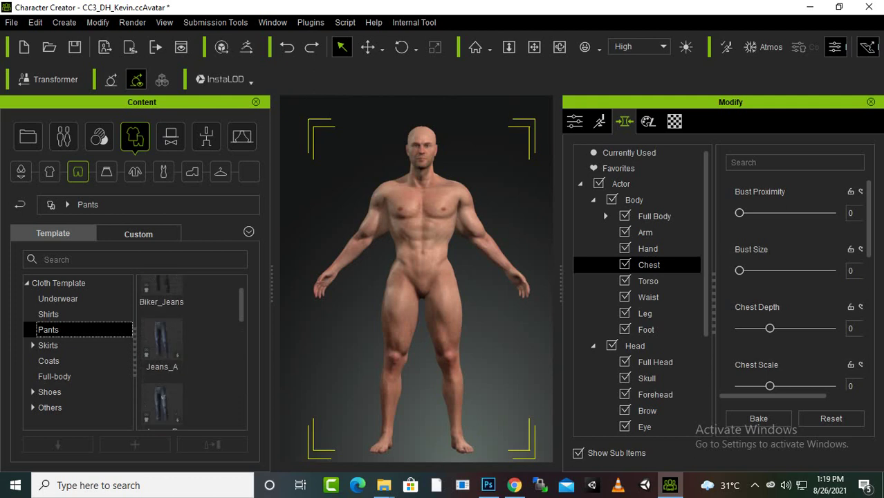
pyautogui.scroll(-3, 190, 353)
pyautogui.click(162, 315)
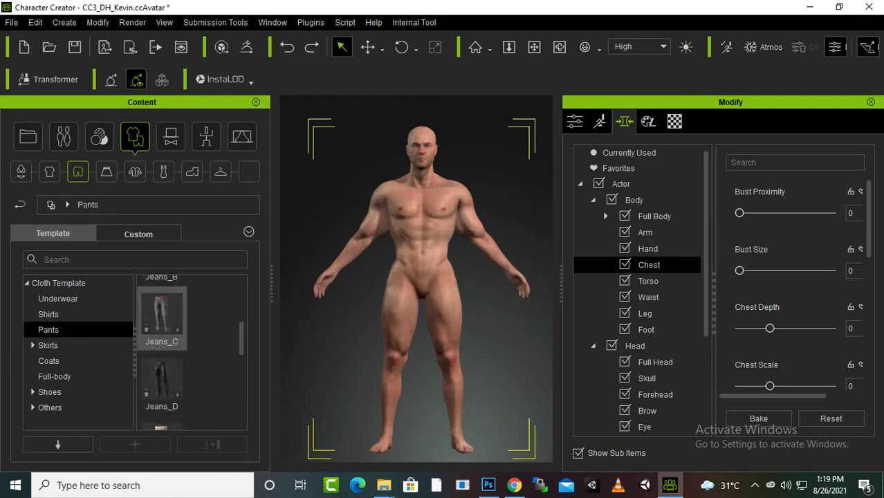
pyautogui.doubleClick(162, 315)
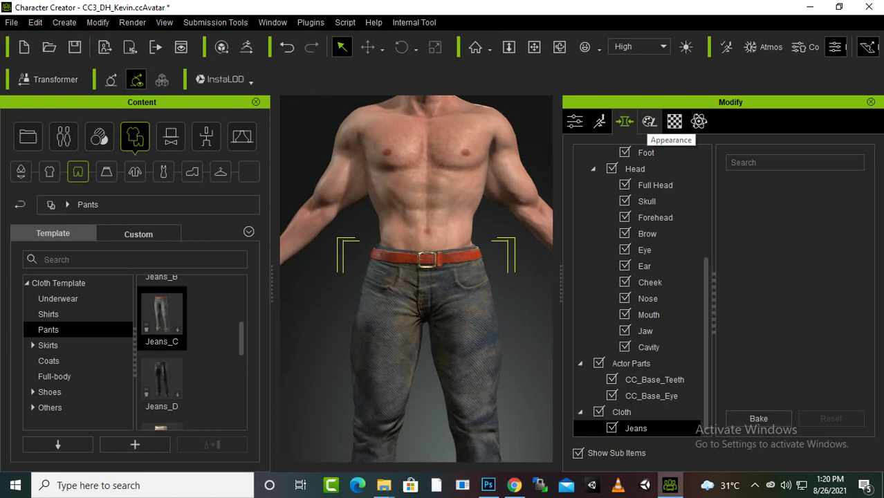
# Activate the jeans' appearance editor and show their 1_3MAT texture settings.
pyautogui.click(649, 121)
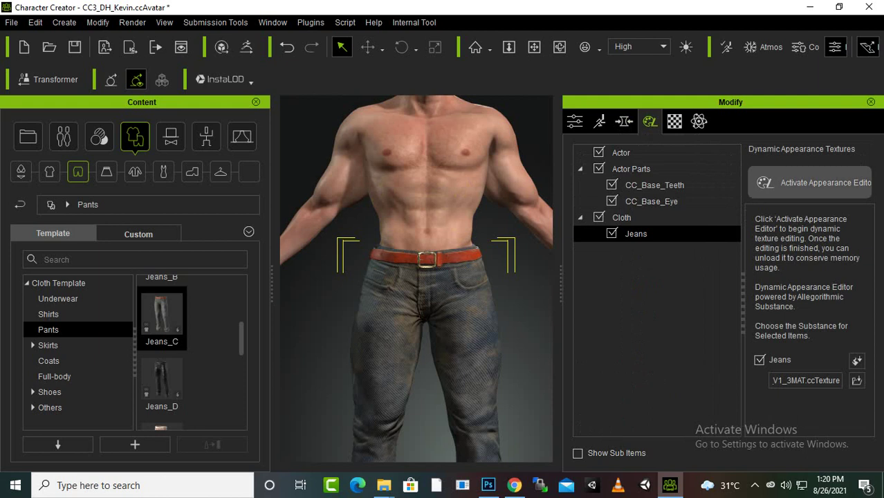
pyautogui.click(809, 182)
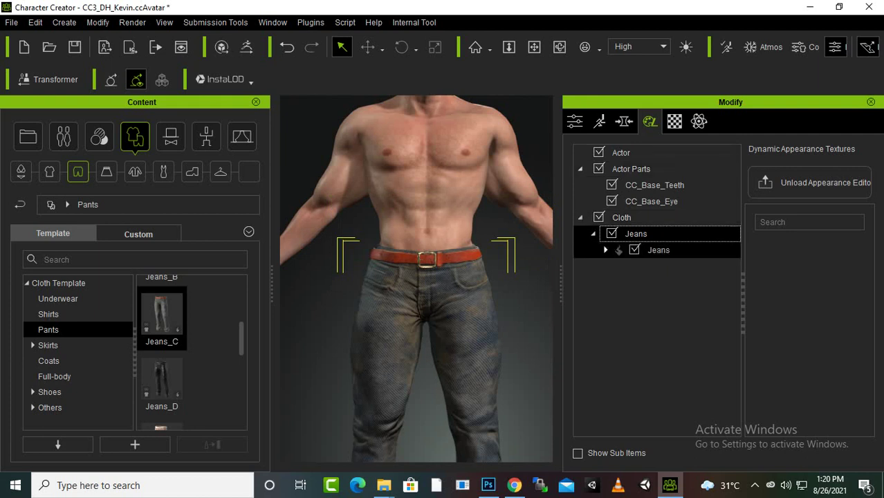
pyautogui.click(659, 250)
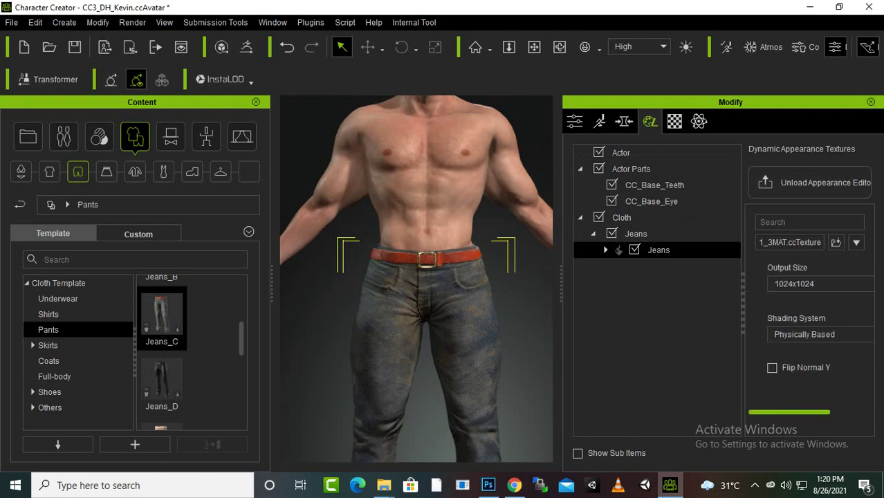
pyautogui.click(819, 284)
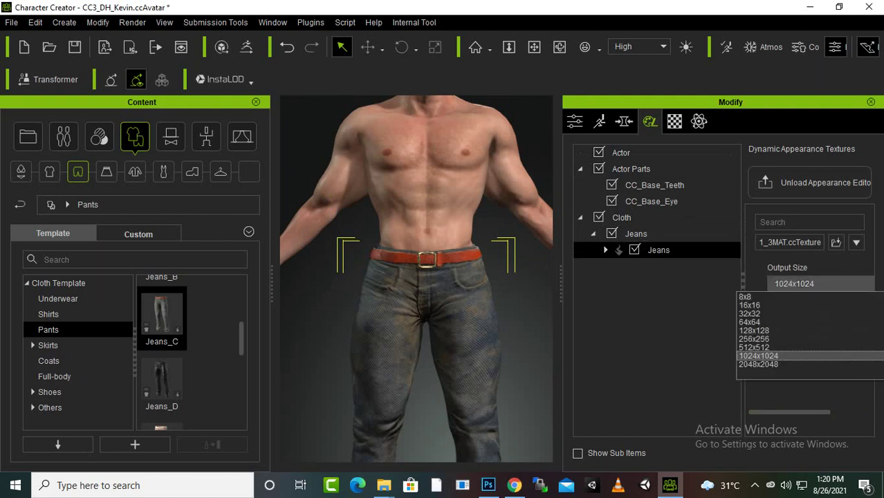
pyautogui.press('Escape')
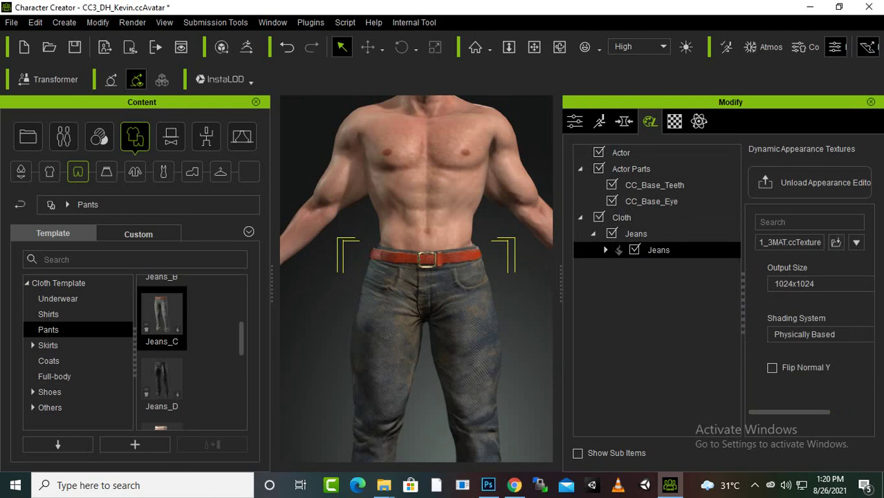
pyautogui.click(835, 242)
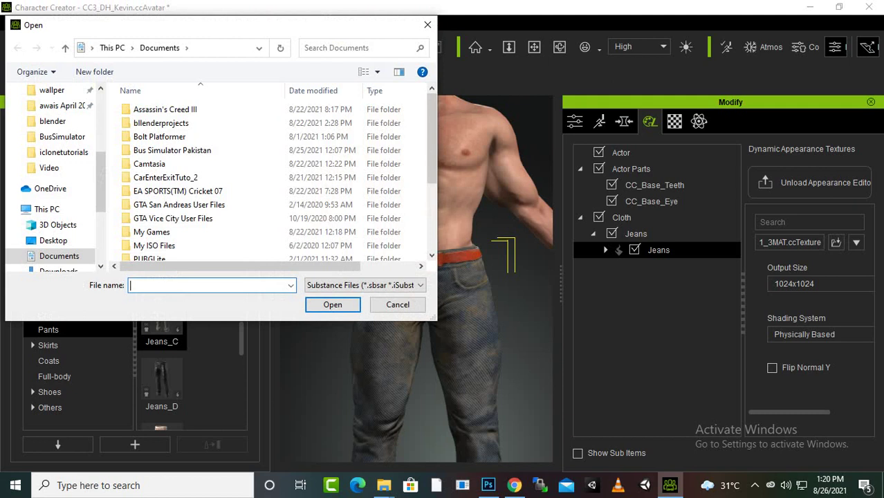
pyautogui.click(415, 304)
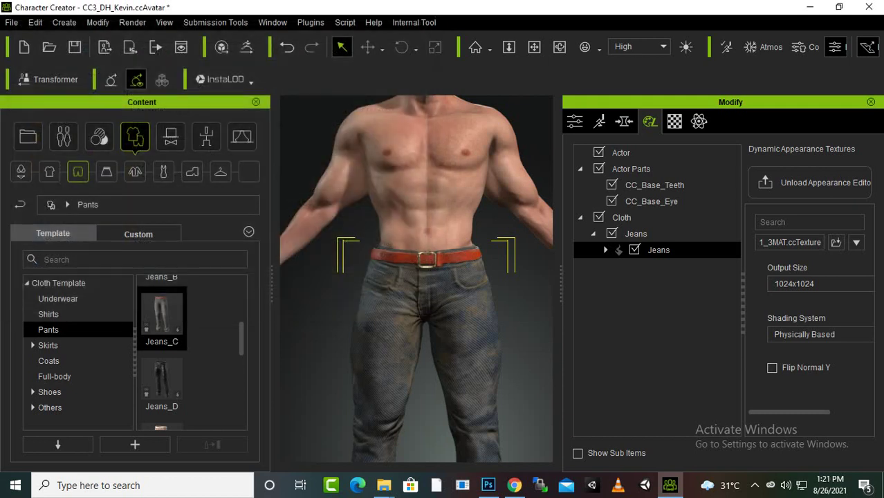
pyautogui.click(835, 242)
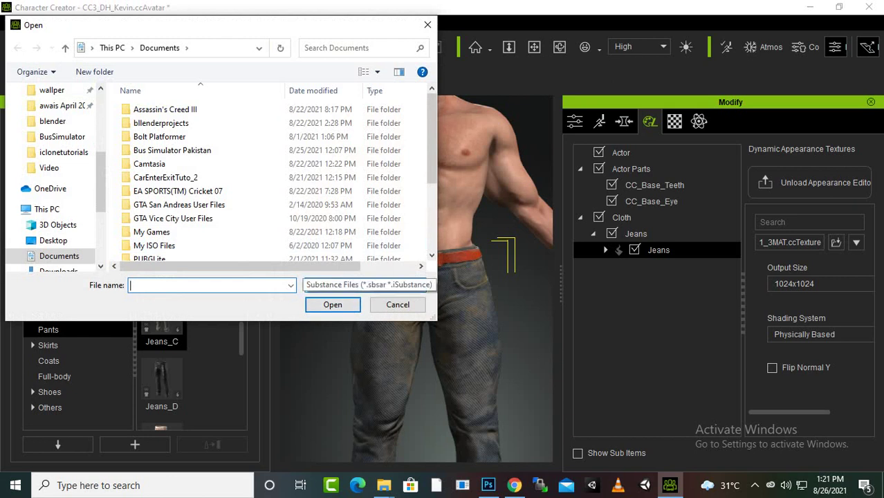
pyautogui.click(398, 305)
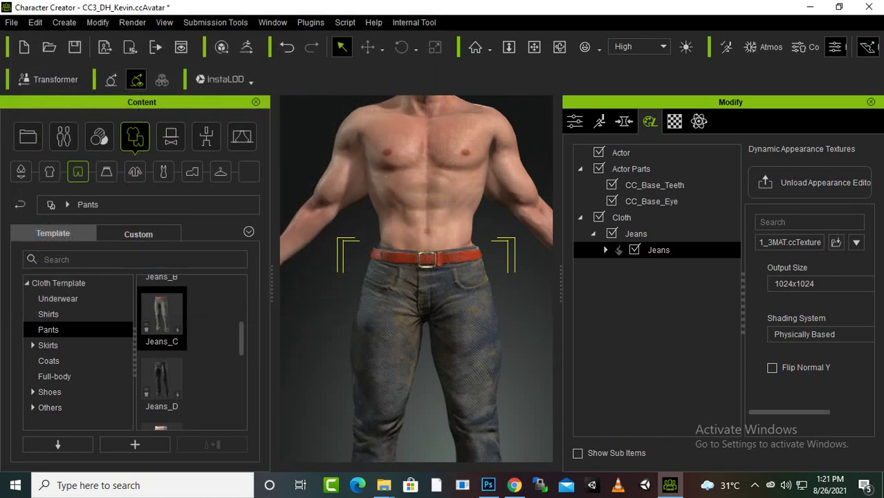
# Expand the Jeans item and view its Mesh Data texture maps.
pyautogui.click(605, 250)
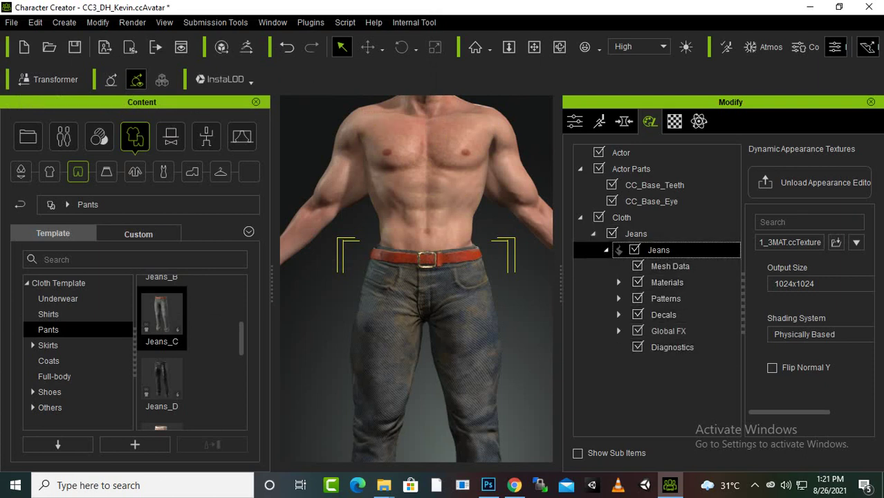
pyautogui.click(670, 266)
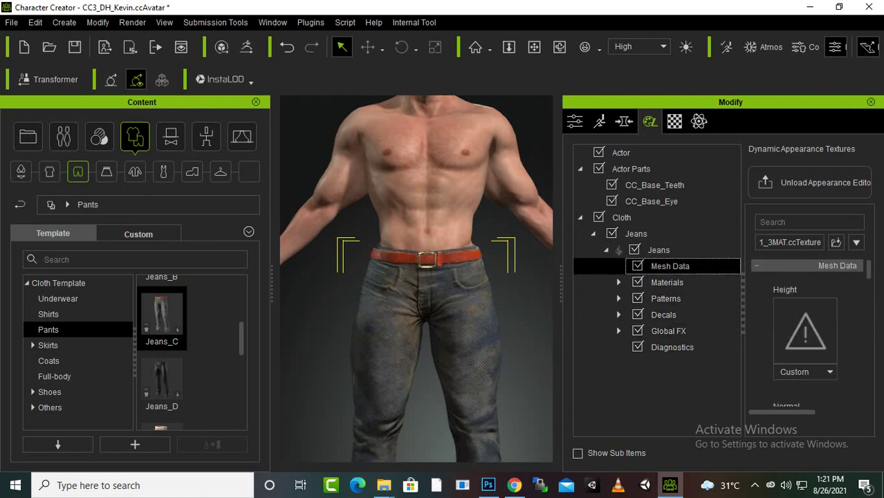
pyautogui.scroll(-1, 805, 332)
pyautogui.scroll(-1, 806, 332)
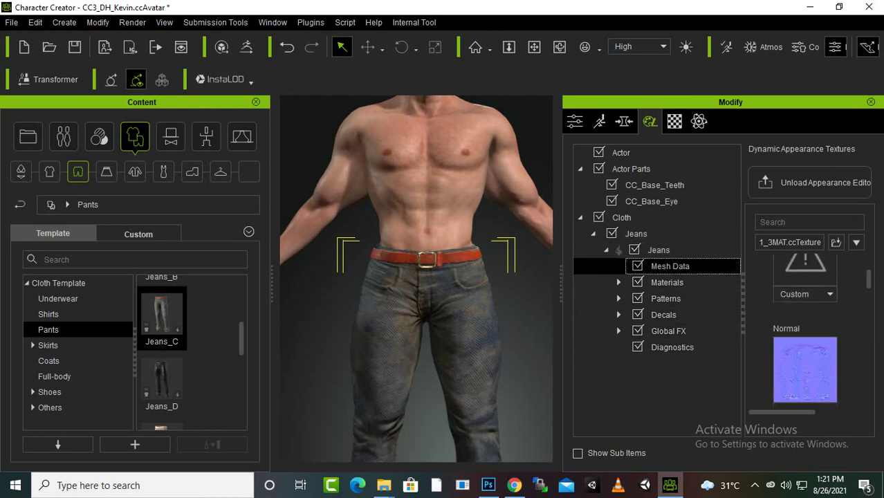
pyautogui.scroll(-2, 805, 332)
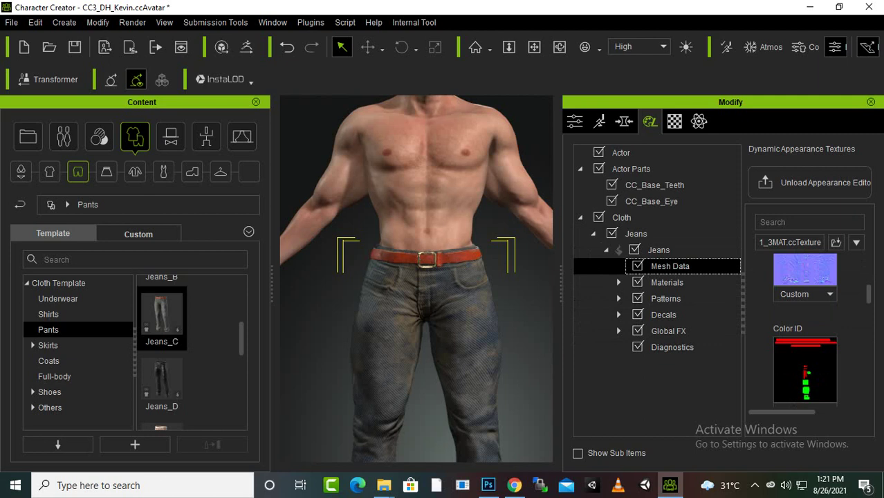
pyautogui.scroll(-1, 805, 332)
pyautogui.scroll(-1, 806, 332)
pyautogui.scroll(-1, 806, 332)
pyautogui.scroll(-1, 806, 332)
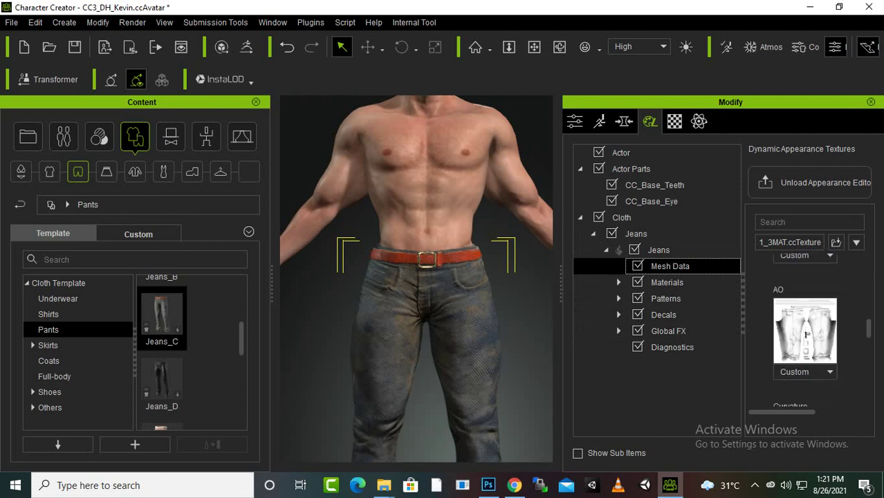
pyautogui.scroll(-1, 805, 332)
# Show the Base material, keeping material type Embed - Fabric and fabric type Denim.
pyautogui.click(616, 283)
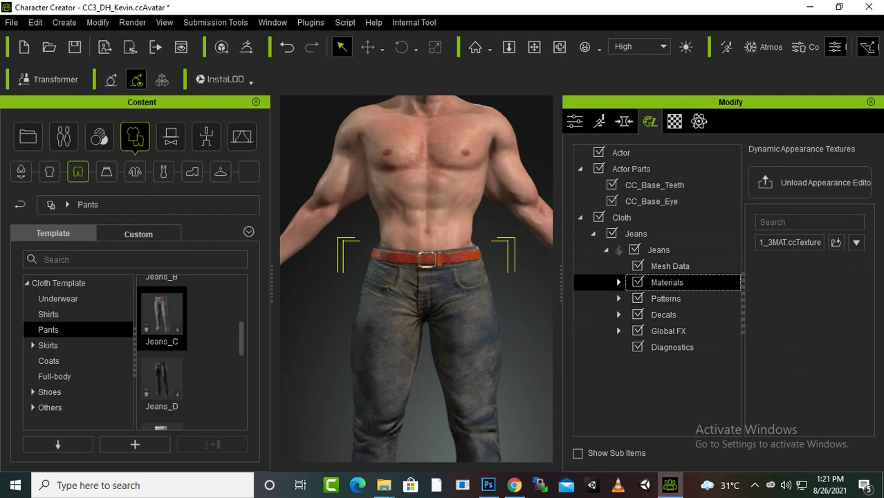
pyautogui.click(618, 283)
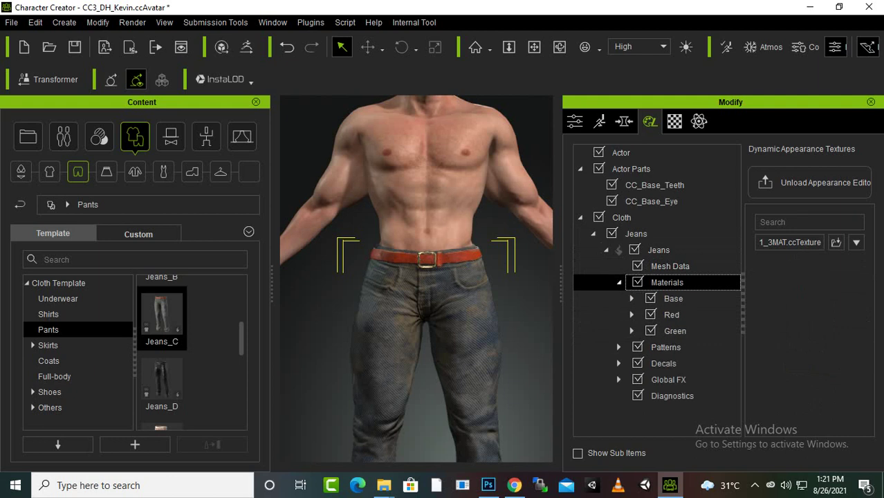
pyautogui.click(626, 298)
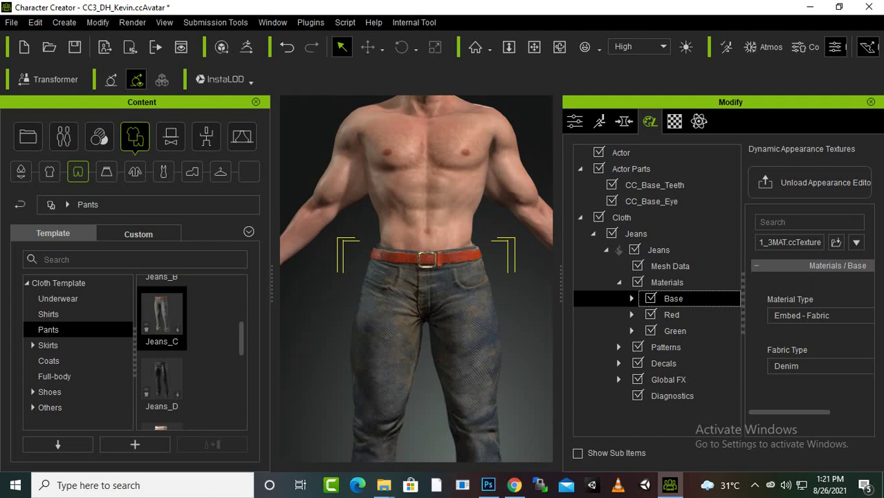
pyautogui.click(802, 316)
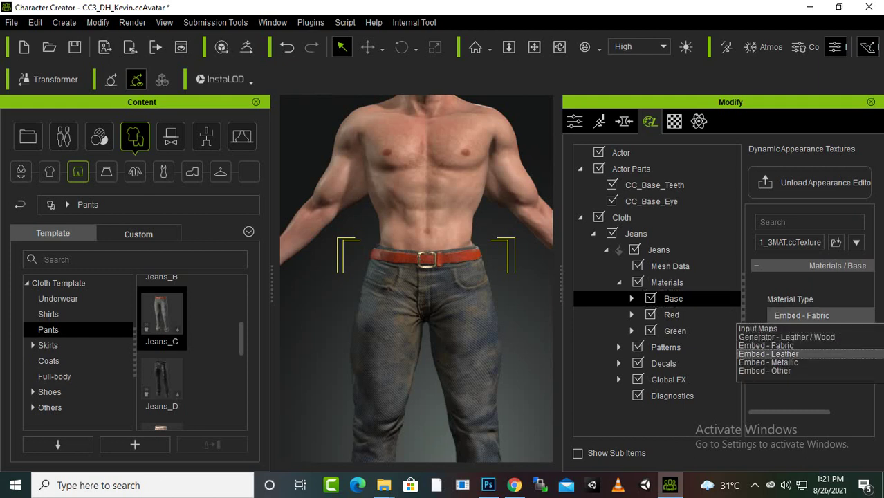
pyautogui.press('Return')
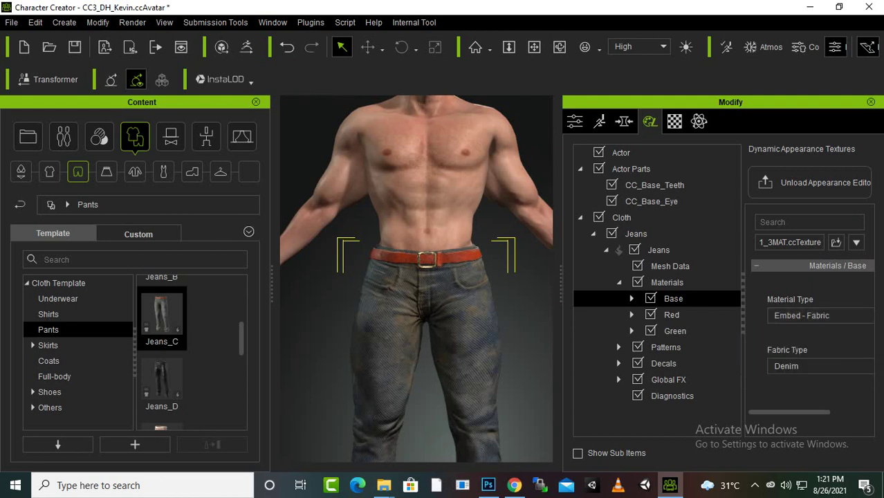
pyautogui.click(820, 366)
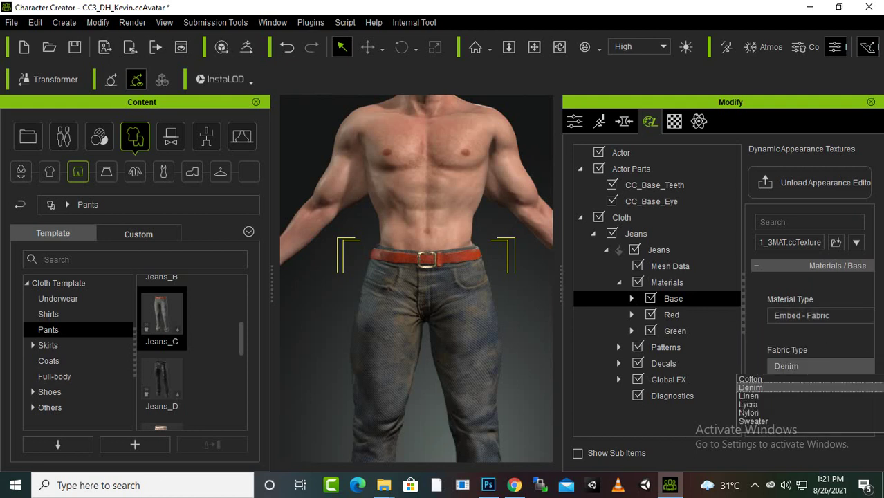
pyautogui.press('Escape')
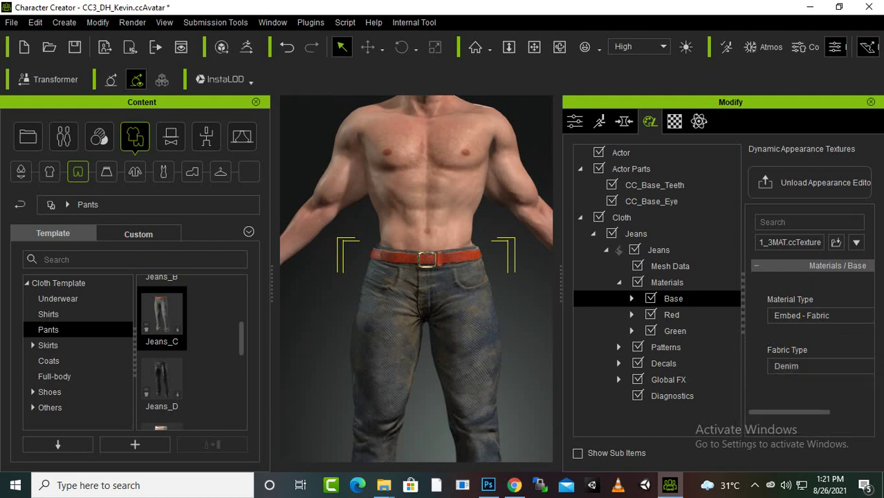
pyautogui.keyDown('ctrl'); pyautogui.click(674, 331); pyautogui.keyUp('ctrl')
# Expand the Base material's Patterns and try Pattern 1 patches, then turn them off.
pyautogui.click(673, 298)
pyautogui.click(630, 298)
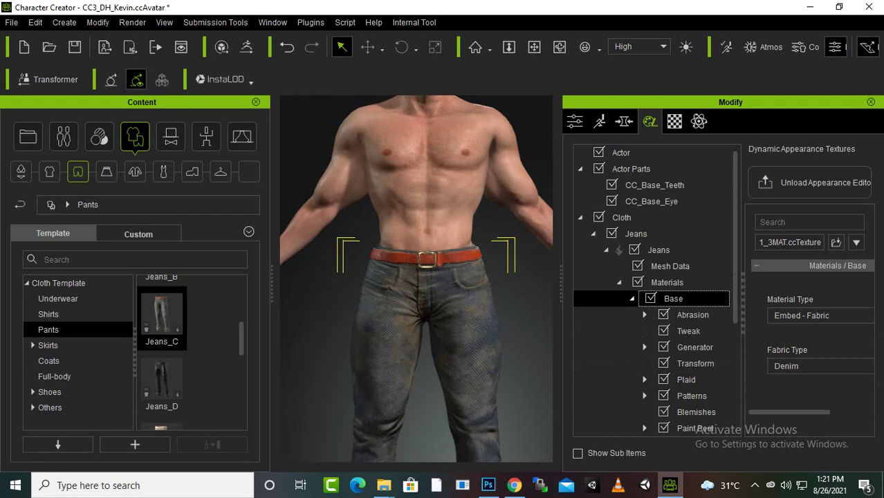
pyautogui.scroll(-1, 653, 290)
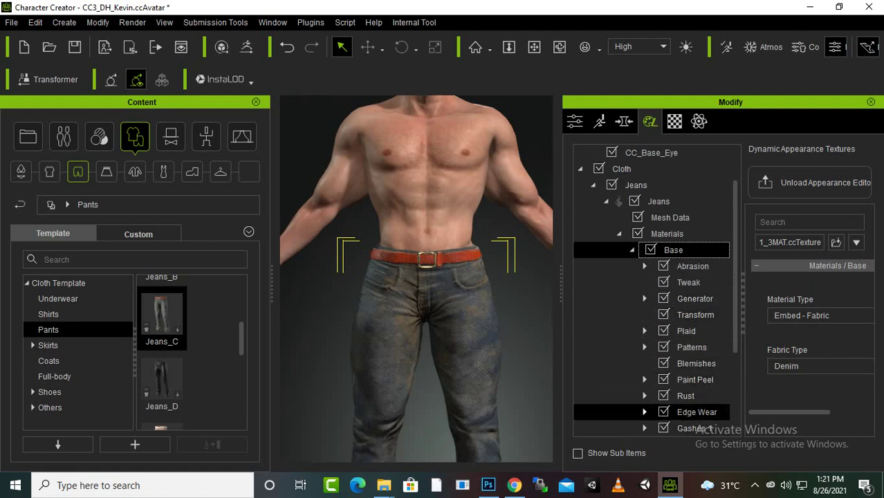
pyautogui.click(692, 347)
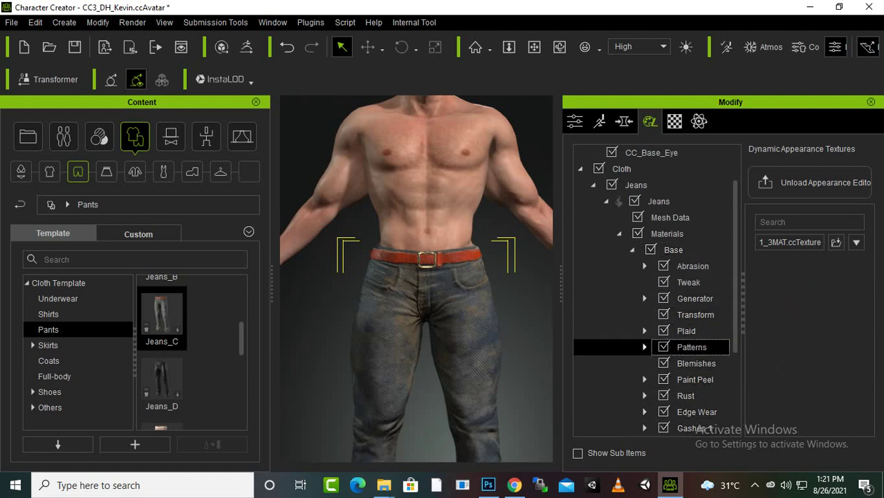
pyautogui.click(644, 347)
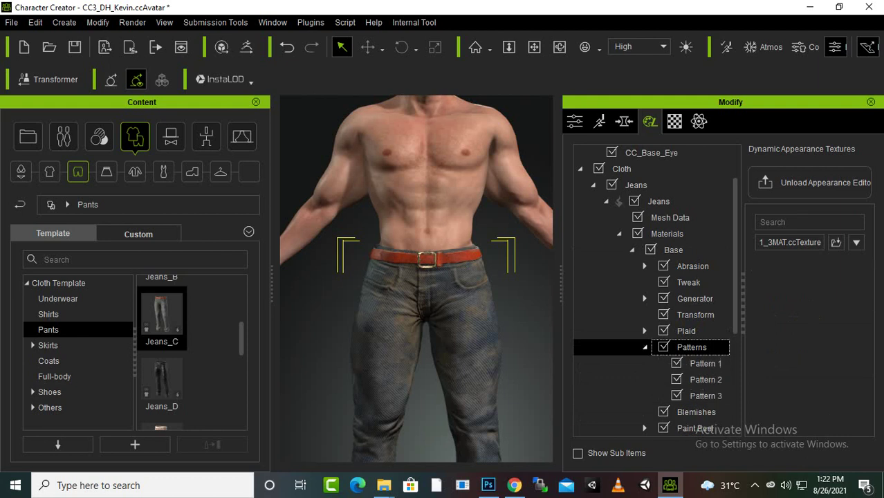
pyautogui.click(705, 364)
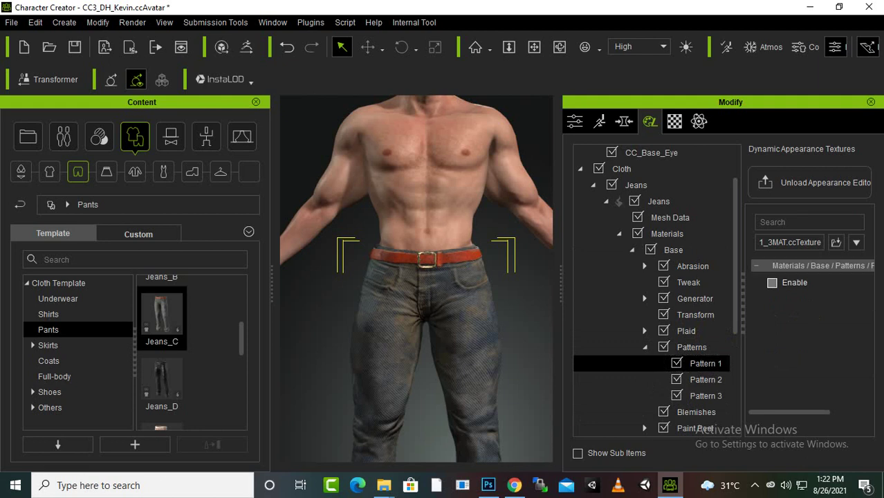
pyautogui.click(771, 282)
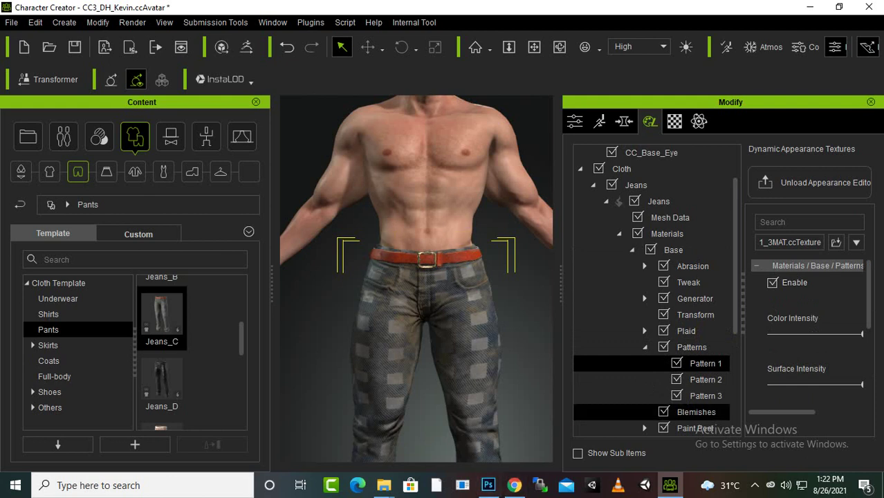
pyautogui.keyDown('shift'); pyautogui.click(705, 379); pyautogui.keyUp('shift')
pyautogui.click(705, 363)
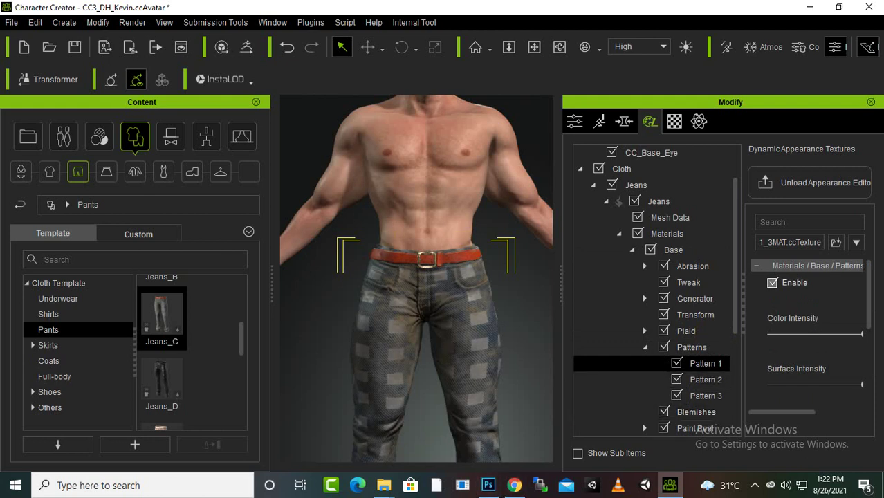
pyautogui.click(772, 283)
# Enable Pattern 2 and lower its Color Intensity, then disable it and collapse Patterns.
pyautogui.click(706, 379)
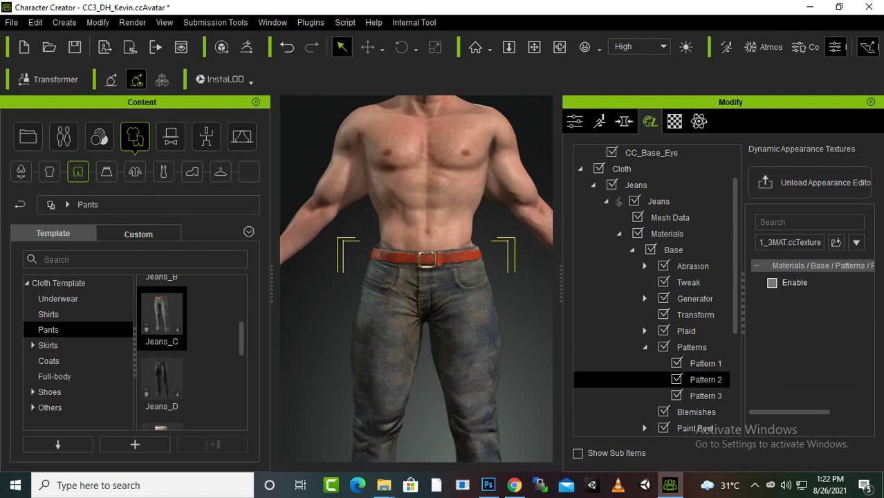
pyautogui.click(772, 282)
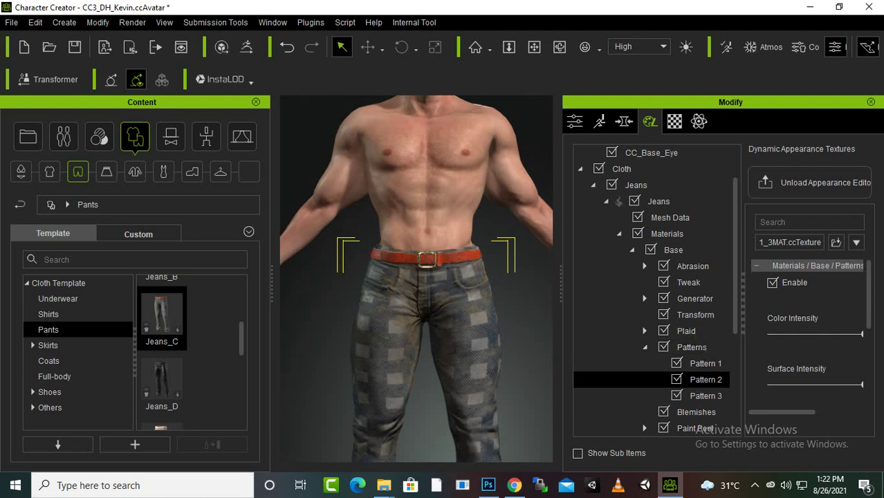
pyautogui.moveTo(861, 333)
pyautogui.mouseDown()
pyautogui.moveTo(790, 333)
pyautogui.moveTo(861, 334)
pyautogui.mouseUp()
pyautogui.click(772, 282)
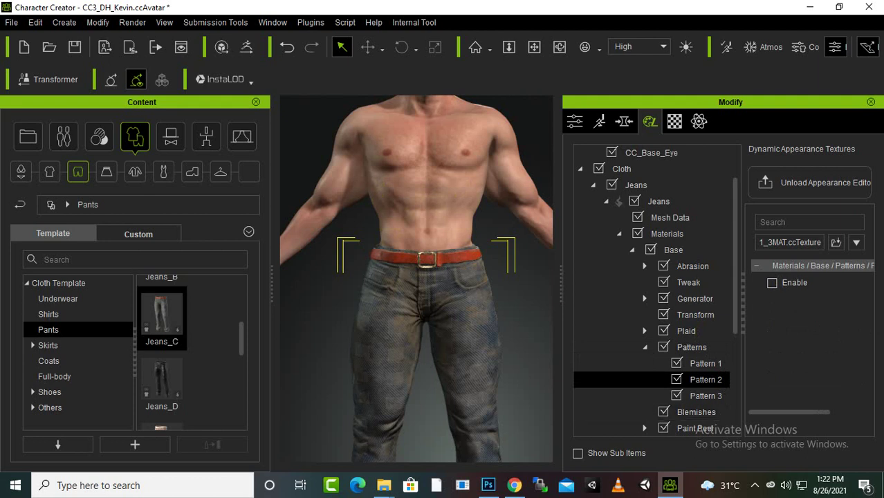
pyautogui.click(645, 347)
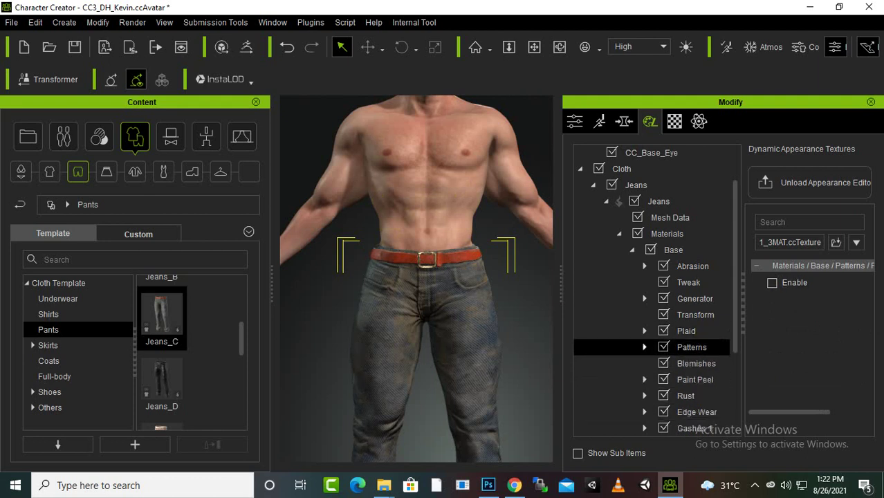
pyautogui.scroll(-1, 684, 347)
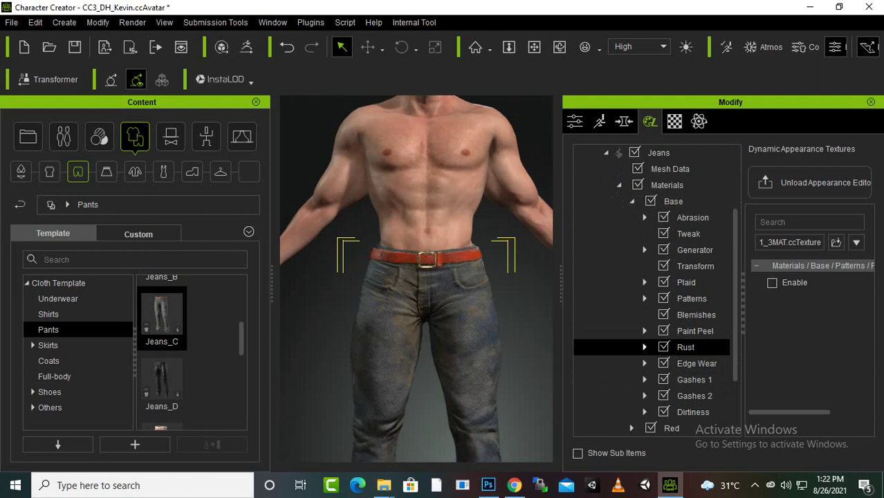
# Adjust the Dirtiness layer's dirt amount and random dirt sliders, leaving random dirt near the middle.
pyautogui.scroll(-1, 685, 379)
pyautogui.click(644, 363)
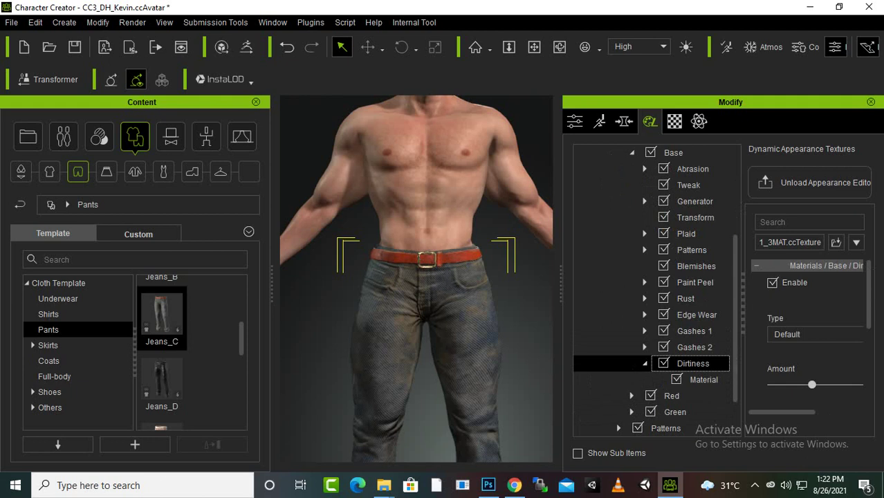
pyautogui.scroll(-1, 809, 332)
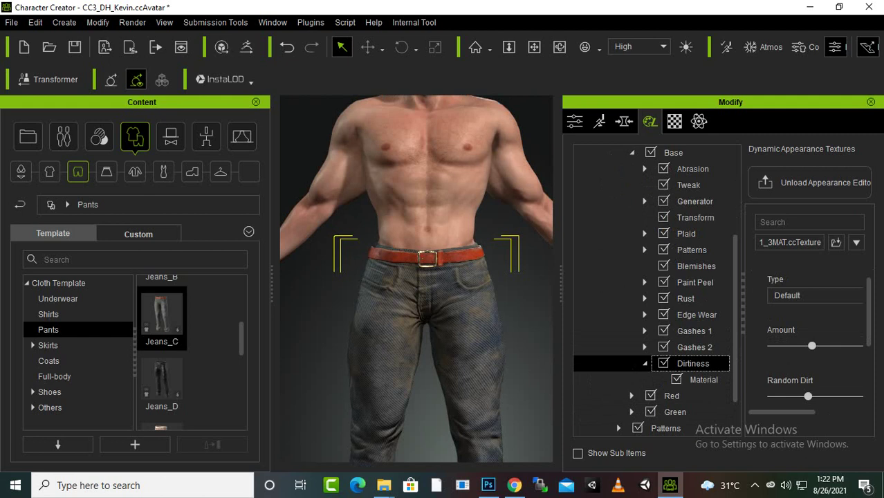
pyautogui.moveTo(812, 345); pyautogui.dragTo(861, 345)
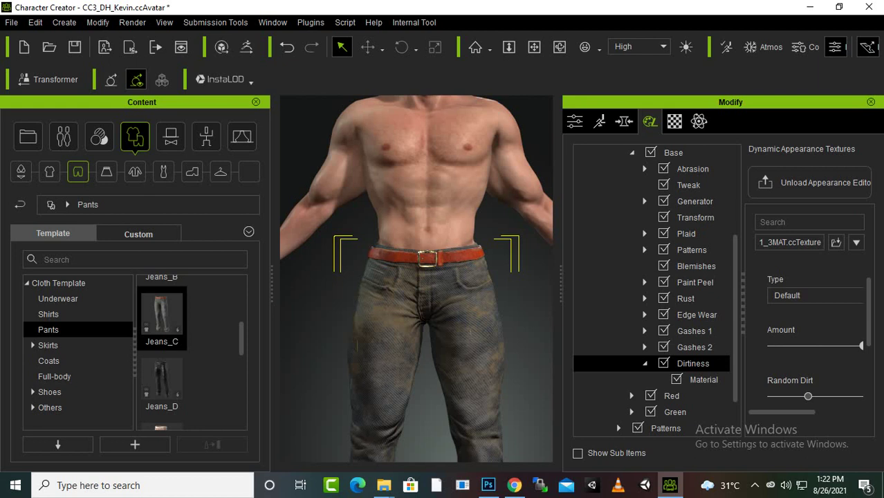
pyautogui.moveTo(808, 396); pyautogui.dragTo(861, 396)
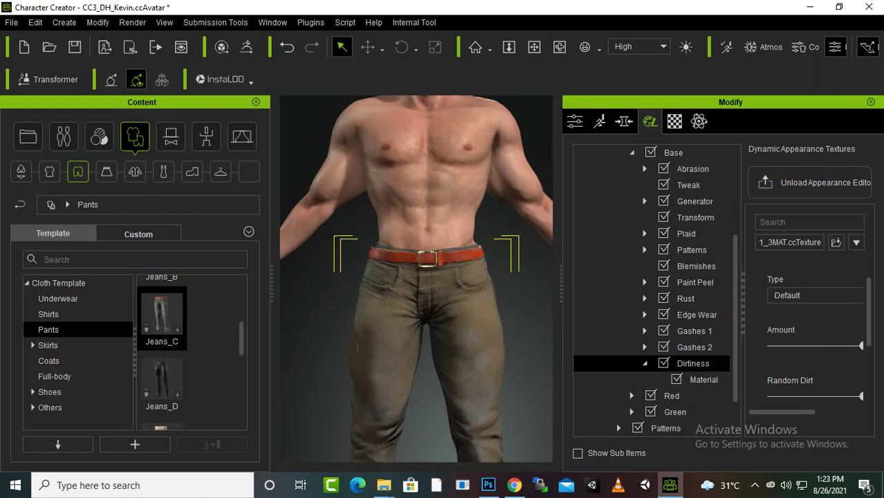
pyautogui.moveTo(861, 396); pyautogui.dragTo(809, 396)
pyautogui.moveTo(861, 345)
pyautogui.mouseDown()
pyautogui.moveTo(771, 345)
pyautogui.moveTo(804, 345)
pyautogui.mouseUp()
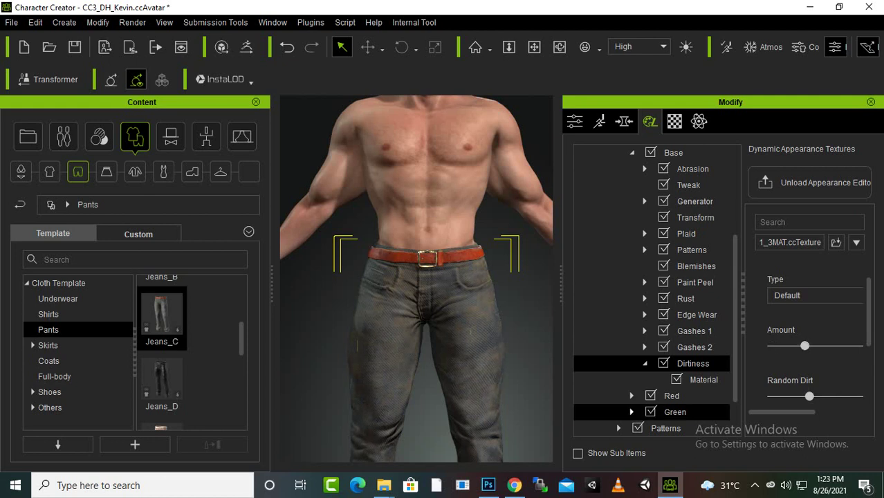
# Raise the Dirtiness material's Metallic to about half, keeping Roughness at maximum.
pyautogui.click(704, 379)
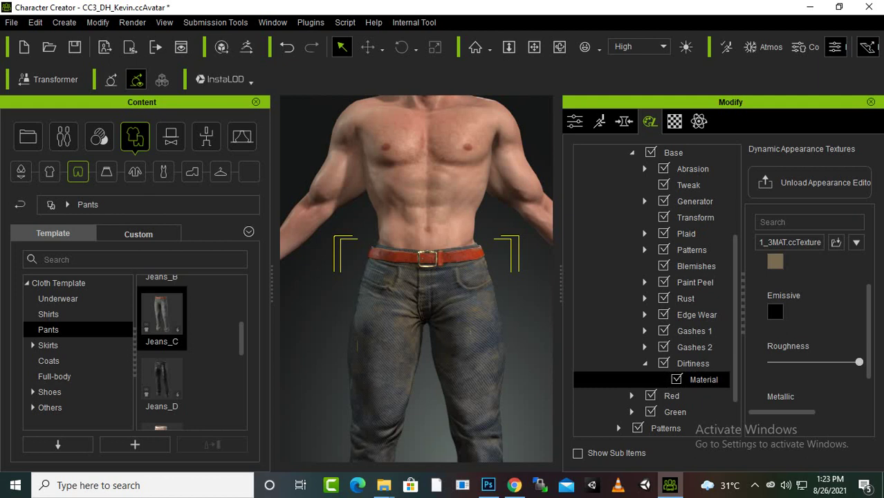
pyautogui.moveTo(858, 361)
pyautogui.mouseDown()
pyautogui.moveTo(804, 361)
pyautogui.moveTo(857, 361)
pyautogui.mouseUp()
pyautogui.scroll(-1, 809, 332)
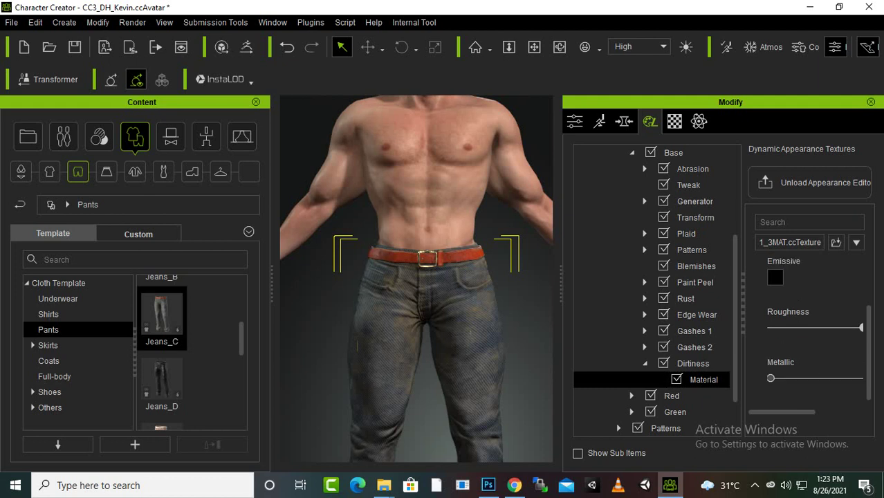
pyautogui.moveTo(771, 378); pyautogui.dragTo(818, 377)
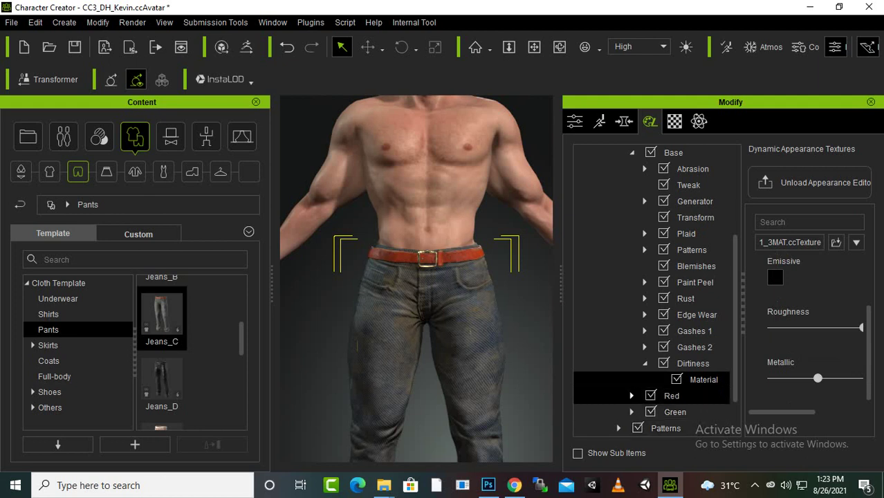
pyautogui.click(631, 396)
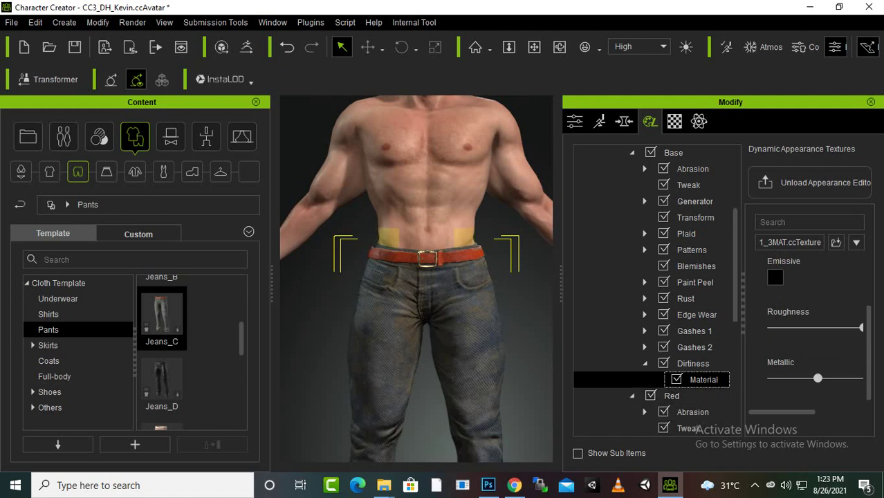
# In Red > Tweak, max Contrast and lower Luminosity, Hue and Saturation to make the belt dark brown.
pyautogui.scroll(-1, 653, 291)
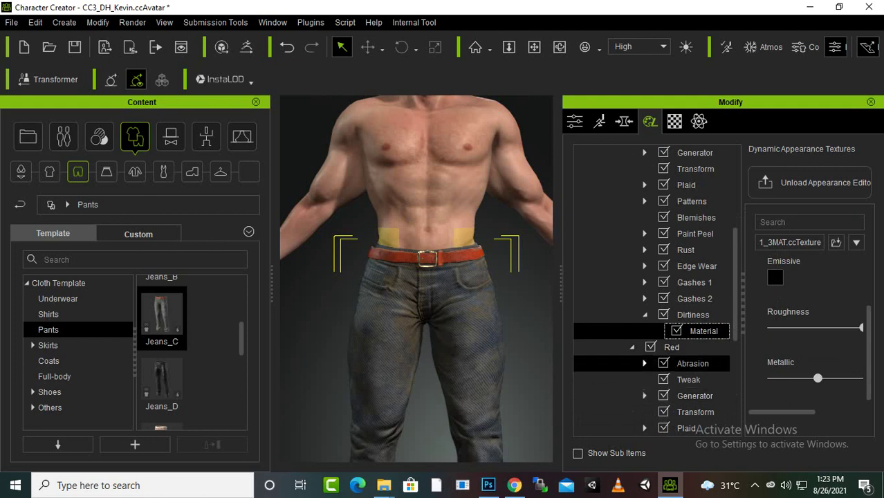
pyautogui.click(688, 379)
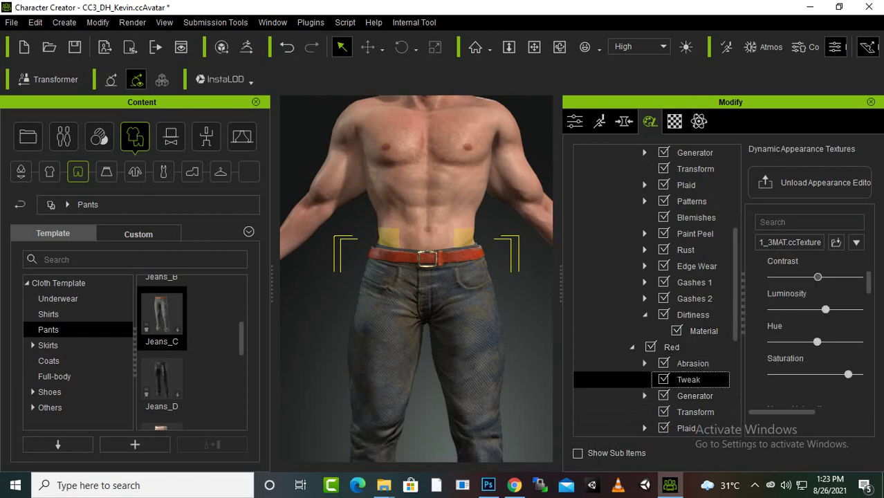
pyautogui.moveTo(818, 277)
pyautogui.mouseDown()
pyautogui.moveTo(861, 277)
pyautogui.moveTo(836, 276)
pyautogui.mouseUp()
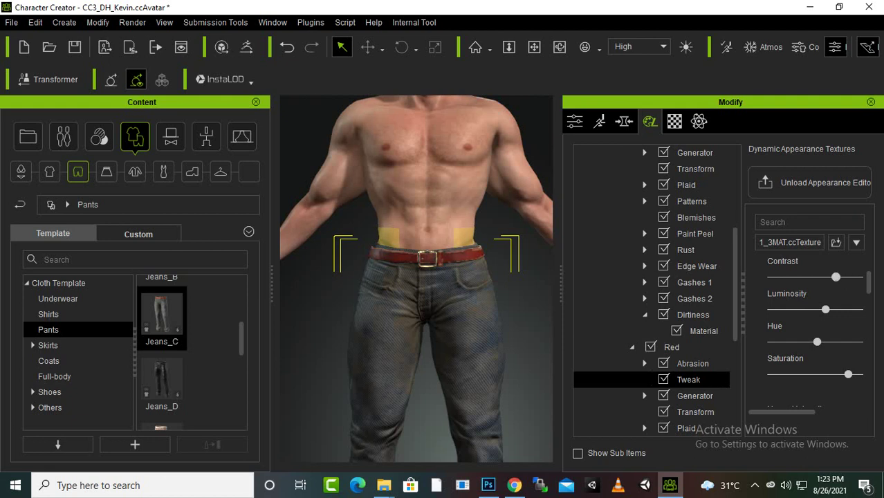
pyautogui.moveTo(825, 309)
pyautogui.mouseDown()
pyautogui.moveTo(853, 309)
pyautogui.moveTo(800, 309)
pyautogui.mouseUp()
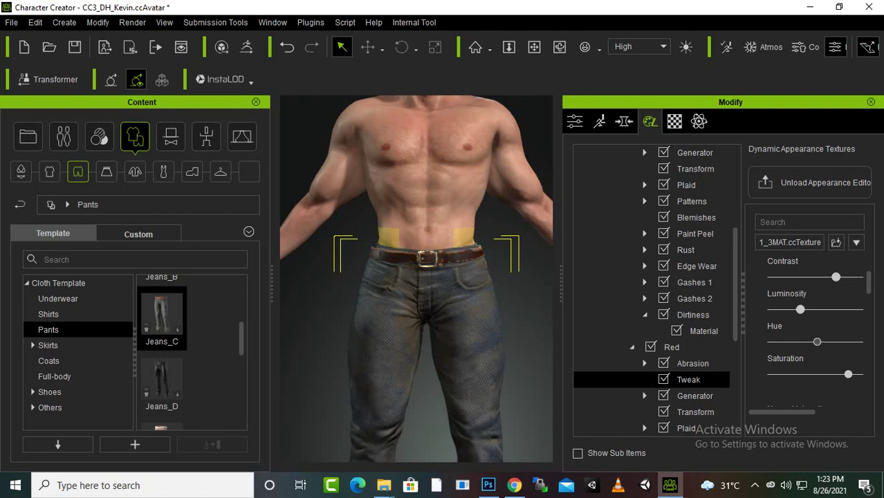
pyautogui.moveTo(817, 341)
pyautogui.mouseDown()
pyautogui.moveTo(858, 341)
pyautogui.moveTo(789, 342)
pyautogui.mouseUp()
pyautogui.moveTo(848, 374); pyautogui.dragTo(802, 374)
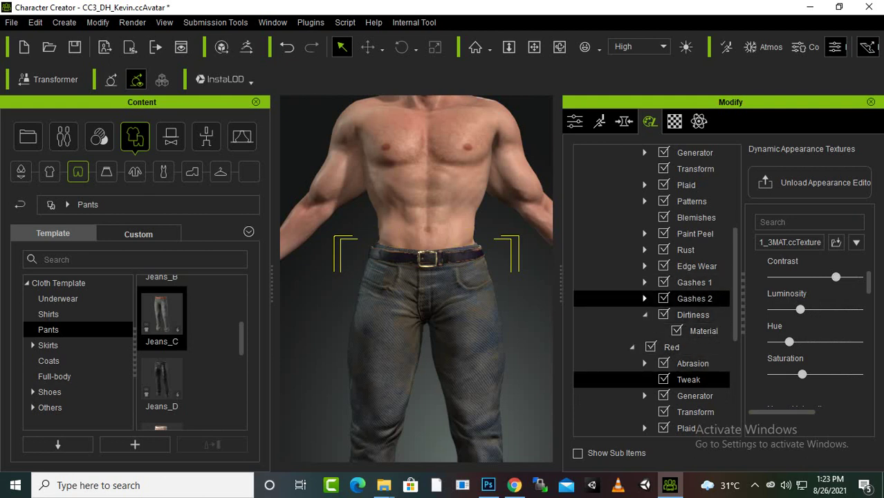
# Check Gashes 2's pattern and material, then cut Edge Wear Amount to about half.
pyautogui.click(645, 298)
pyautogui.click(702, 314)
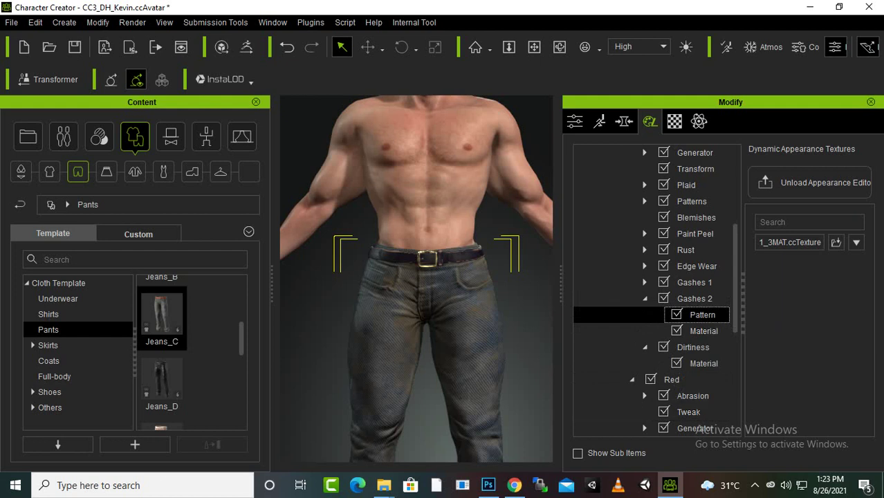
pyautogui.click(704, 330)
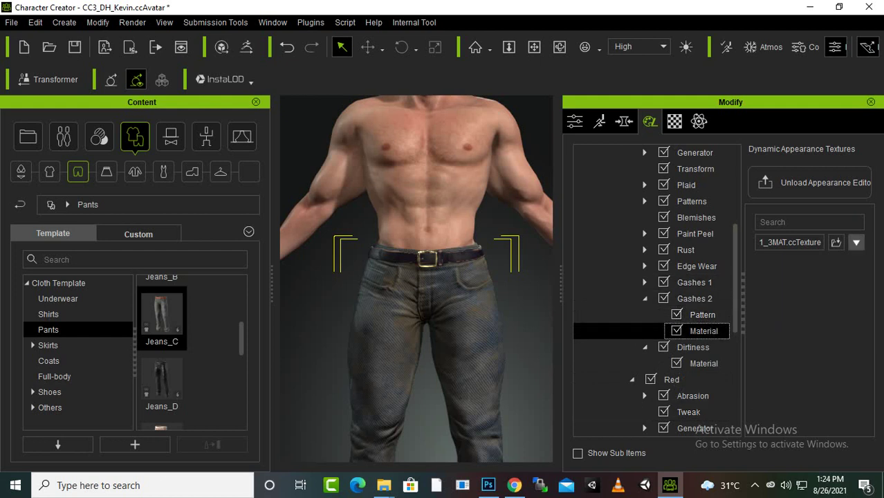
pyautogui.click(696, 266)
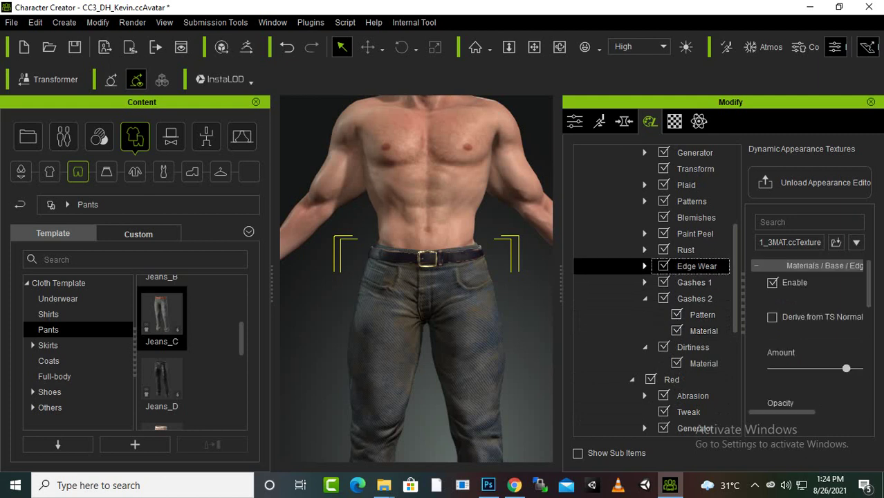
pyautogui.click(644, 265)
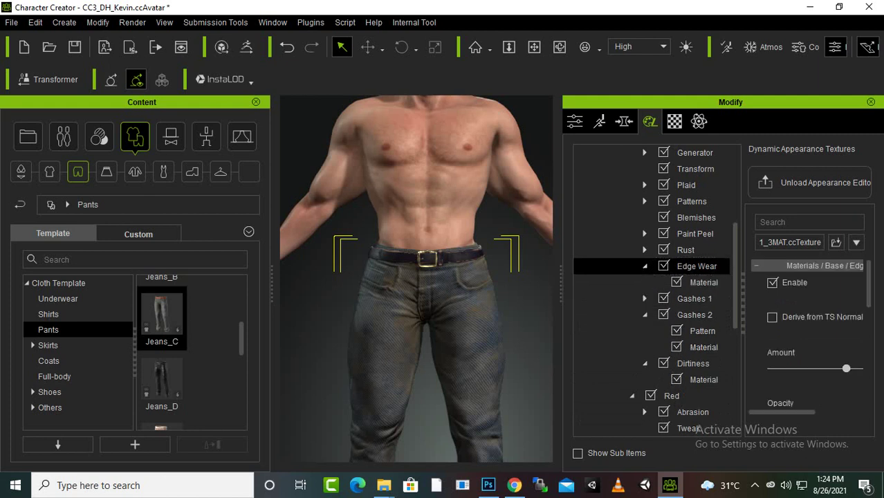
pyautogui.moveTo(846, 368); pyautogui.dragTo(800, 367)
pyautogui.scroll(2, 654, 291)
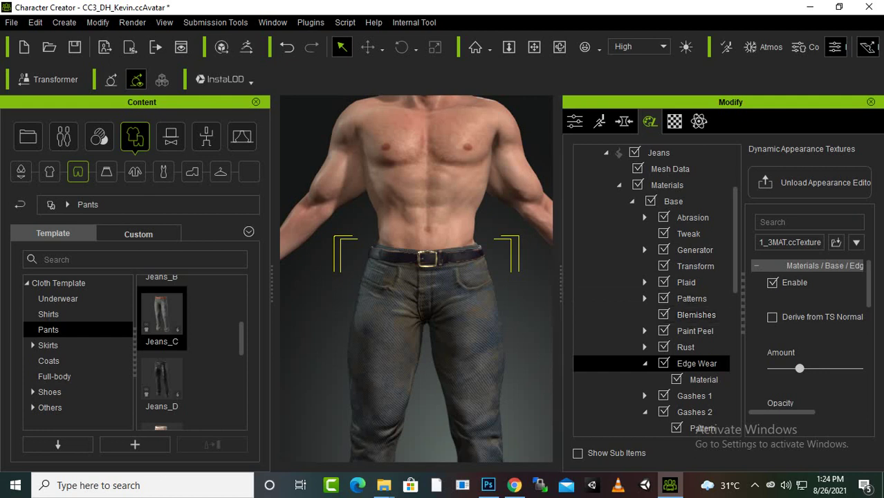
# Browse Skirts templates into Hivewire's Dawn's Starter Pack, then return to Skirts.
pyautogui.click(162, 315)
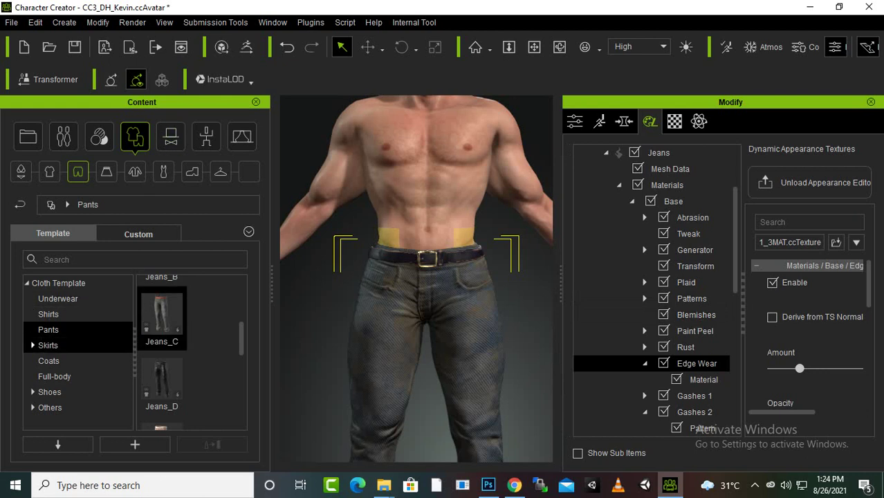
pyautogui.click(48, 345)
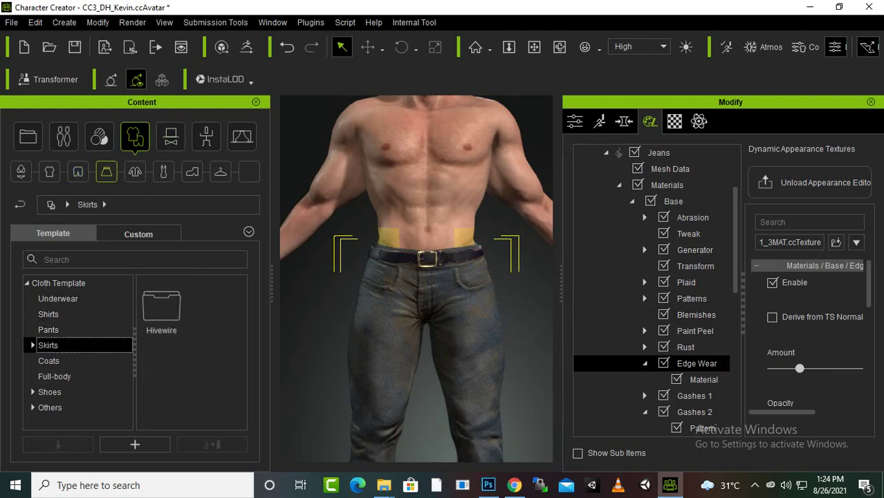
pyautogui.click(32, 345)
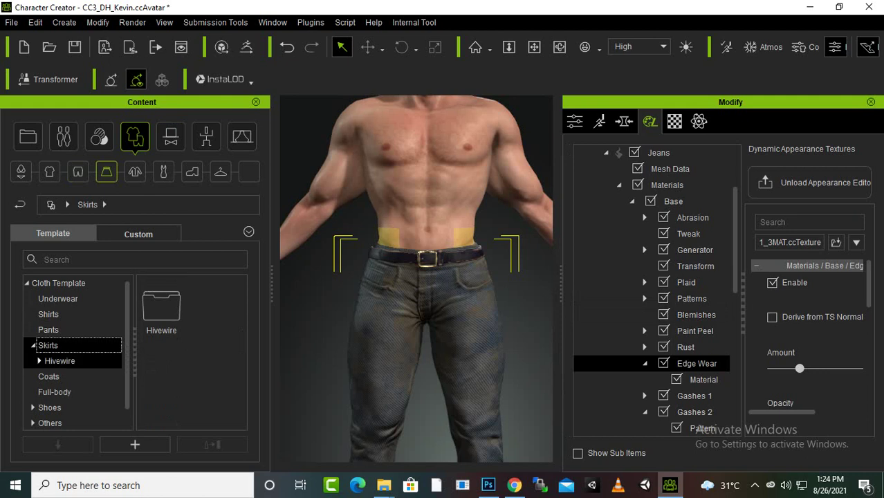
pyautogui.doubleClick(161, 308)
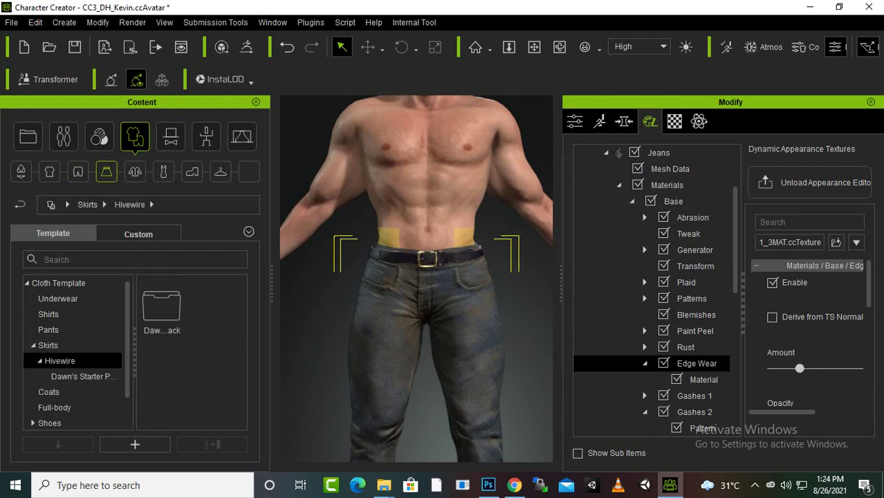
pyautogui.doubleClick(161, 305)
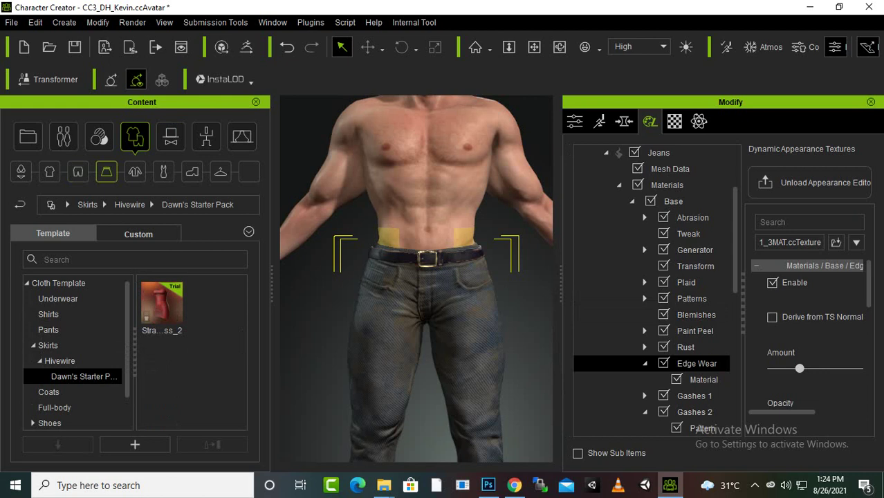
pyautogui.click(59, 360)
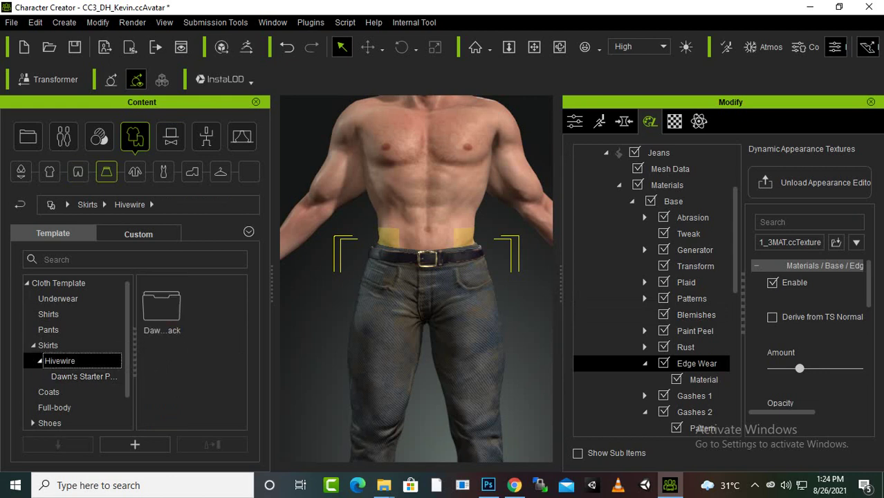
pyautogui.click(47, 345)
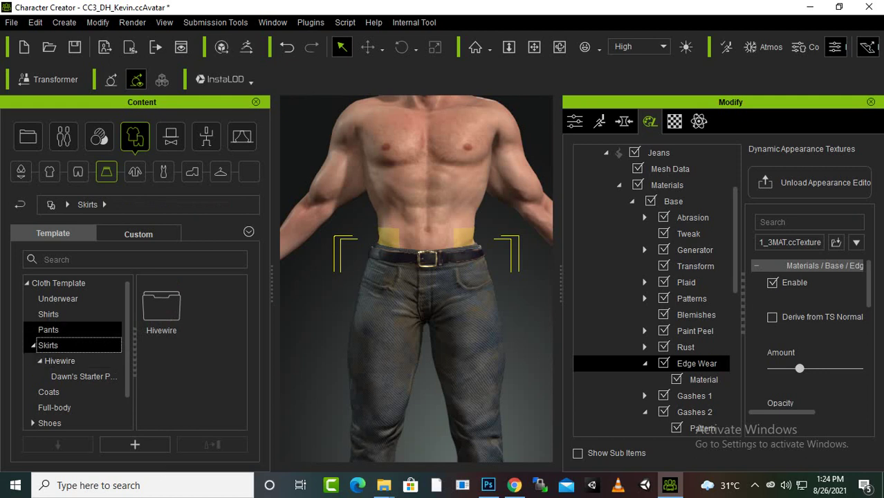
# Switch to the Shirts templates and select the red plaid Punk shirt.
pyautogui.click(47, 313)
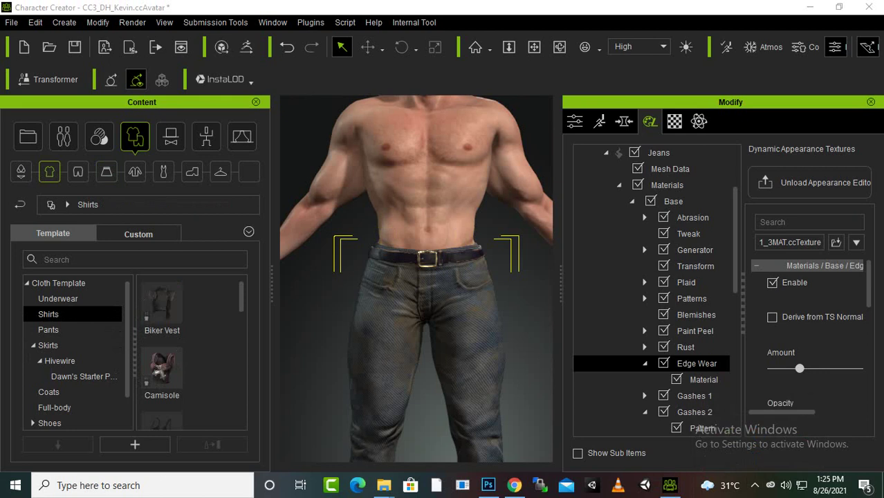
pyautogui.scroll(-3, 192, 352)
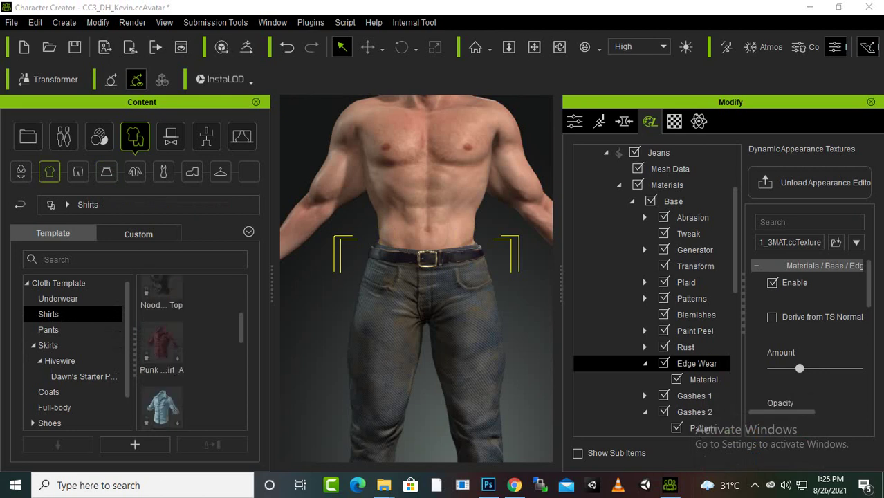
pyautogui.scroll(-2, 192, 352)
pyautogui.scroll(2, 192, 353)
pyautogui.click(161, 344)
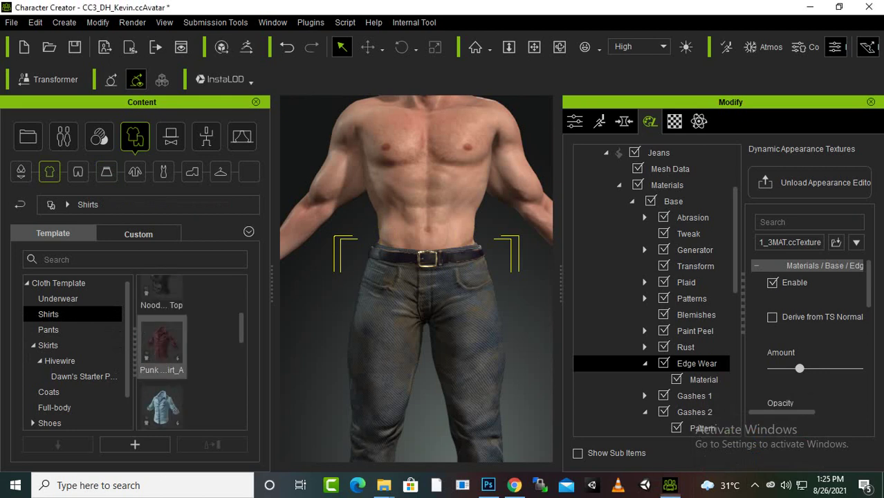
# Put the Plaid_Punk_Shirt on the character and activate its appearance editor.
pyautogui.doubleClick(161, 344)
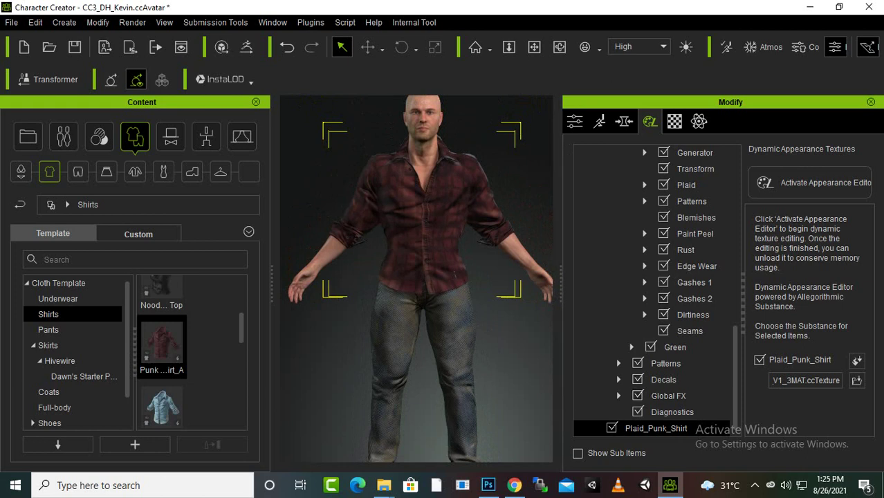
pyautogui.click(615, 358)
pyautogui.click(809, 183)
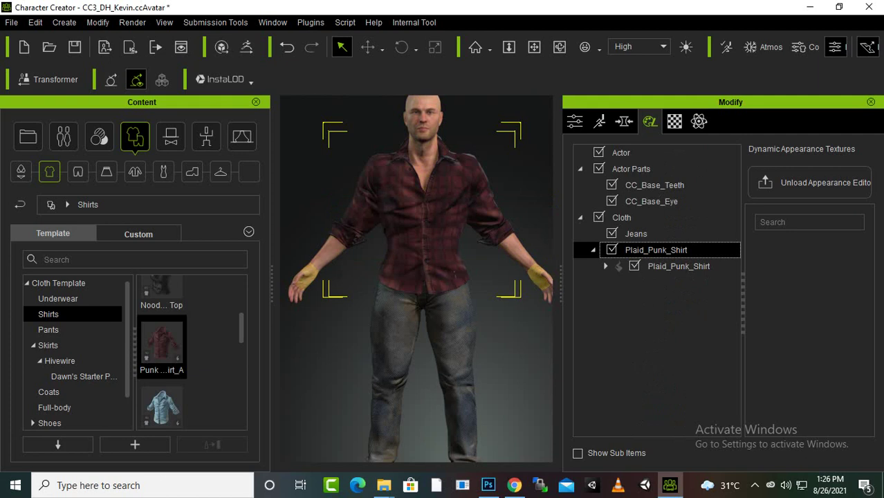
# Nudge the shirt's Pattern 3 horizontal and vertical offsets slightly.
pyautogui.click(678, 266)
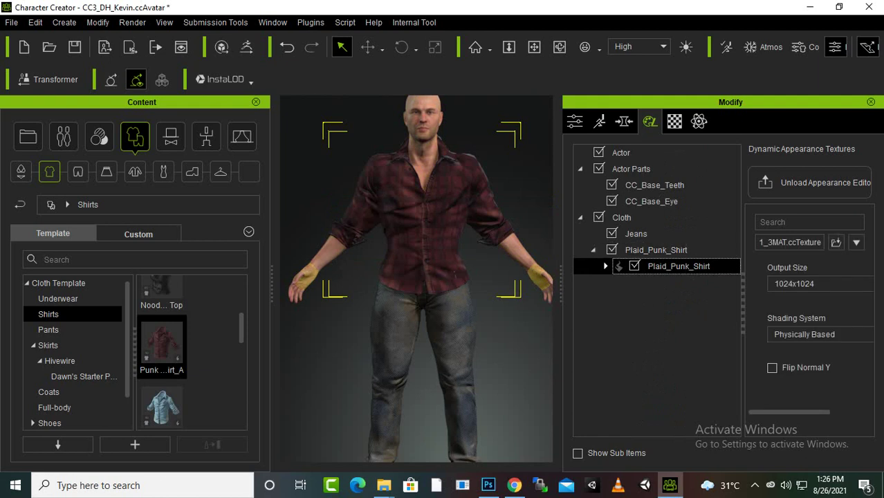
pyautogui.press('Right')
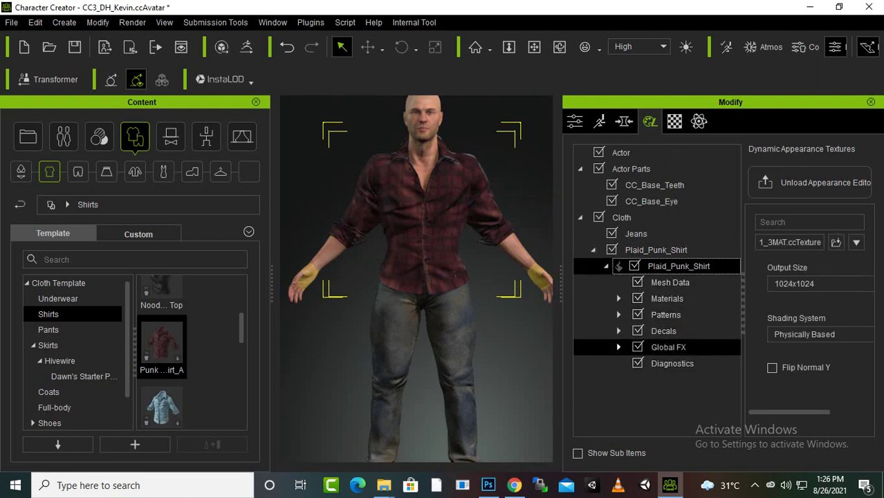
pyautogui.click(618, 314)
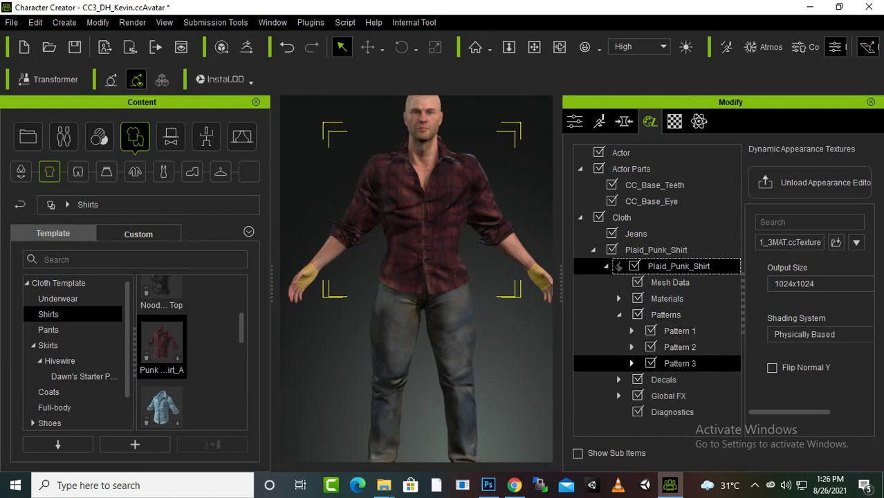
pyautogui.click(679, 363)
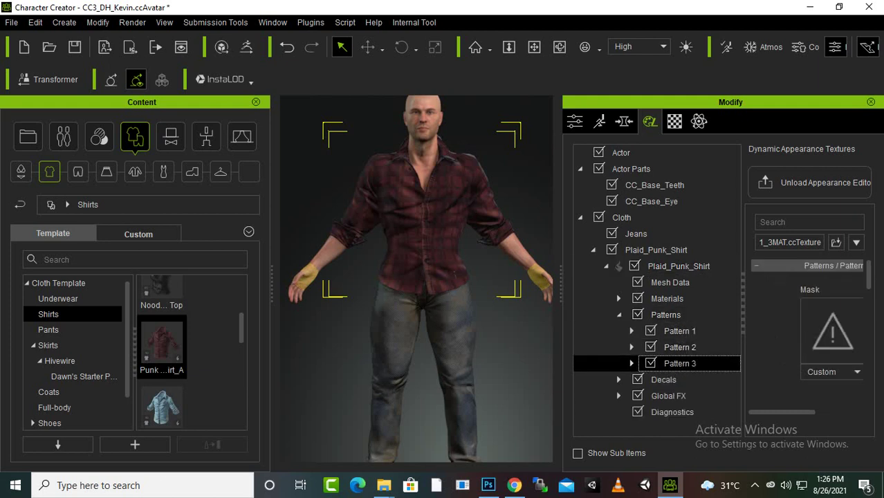
pyautogui.scroll(-2, 809, 325)
pyautogui.scroll(-2, 809, 325)
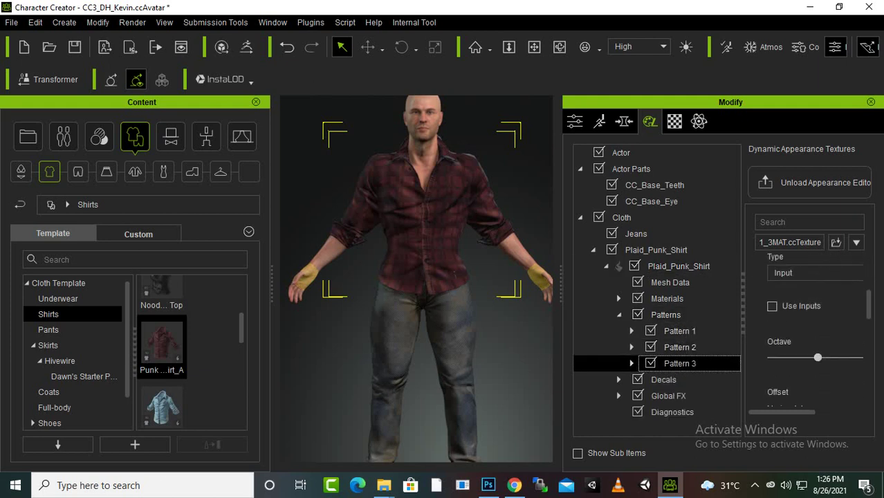
pyautogui.scroll(-2, 809, 325)
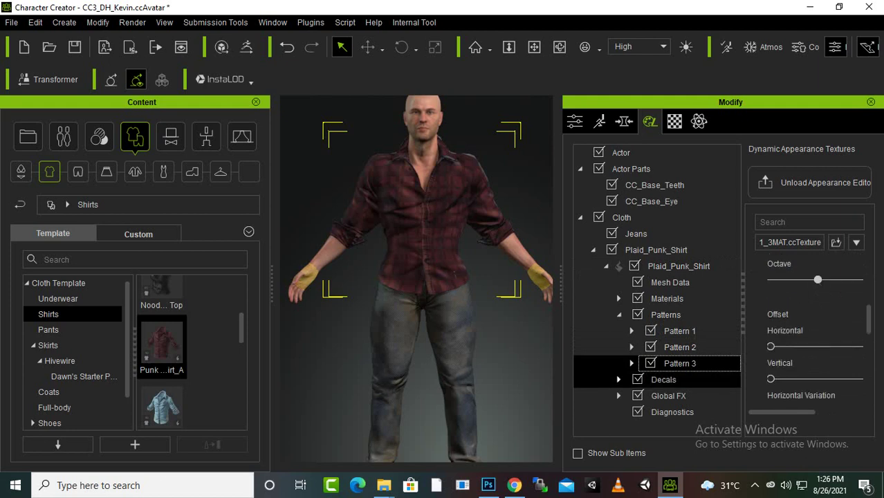
pyautogui.click(770, 346)
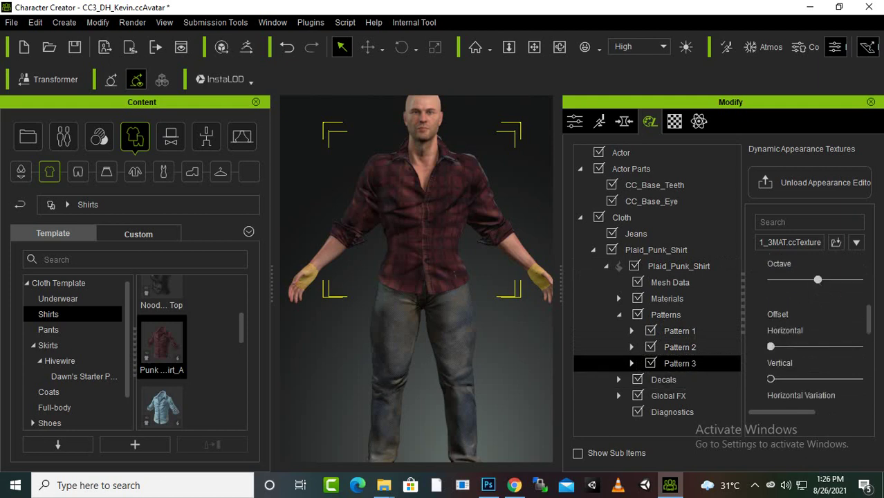
pyautogui.moveTo(770, 346); pyautogui.dragTo(834, 347)
pyautogui.click(770, 378)
pyautogui.moveTo(770, 378); pyautogui.dragTo(806, 378)
pyautogui.keyDown('ctrl'); pyautogui.click(680, 347); pyautogui.keyUp('ctrl')
# Enable Pattern 2's Tweak and push its Contrast near maximum.
pyautogui.click(631, 347)
pyautogui.click(688, 363)
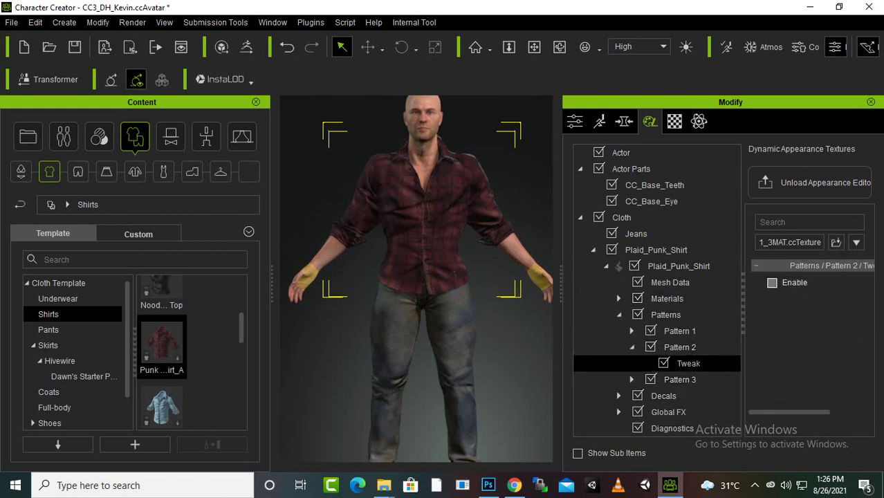
pyautogui.click(771, 282)
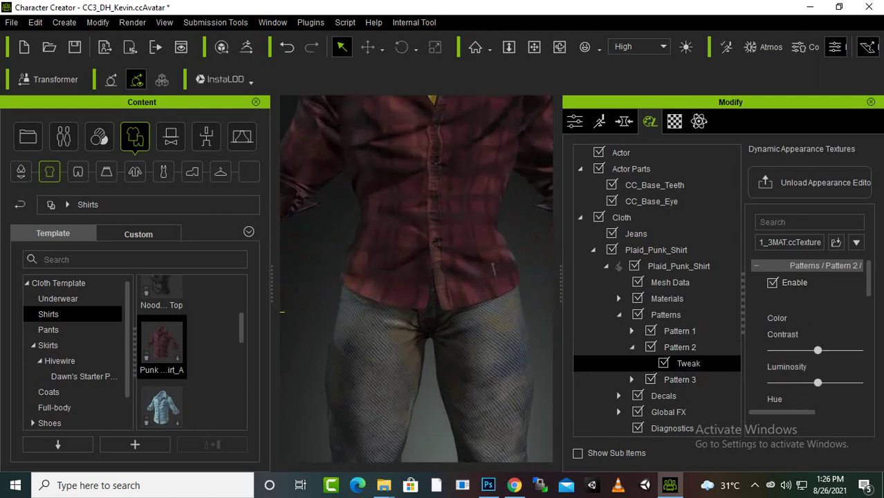
pyautogui.moveTo(817, 350); pyautogui.dragTo(855, 350)
pyautogui.scroll(-2, 810, 332)
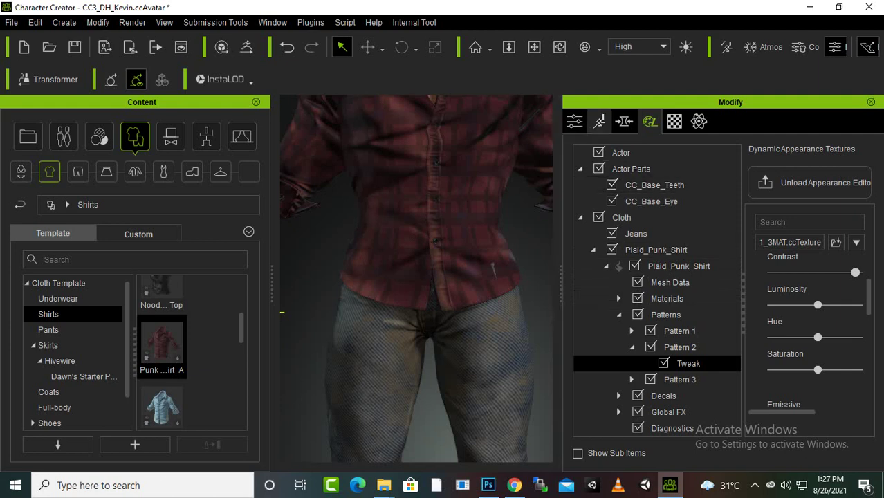
# Show the Morph tab's Head > Cheek sliders and frame the face close-up.
pyautogui.click(623, 121)
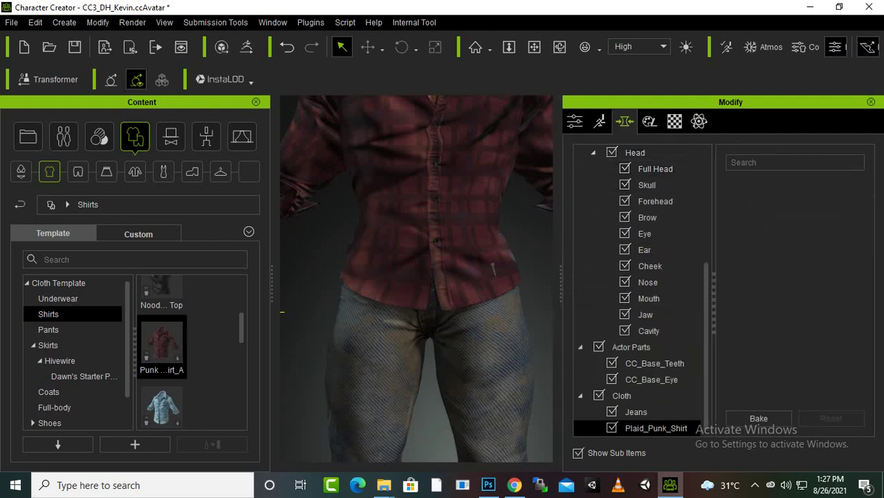
pyautogui.moveTo(560, 277); pyautogui.dragTo(654, 277)
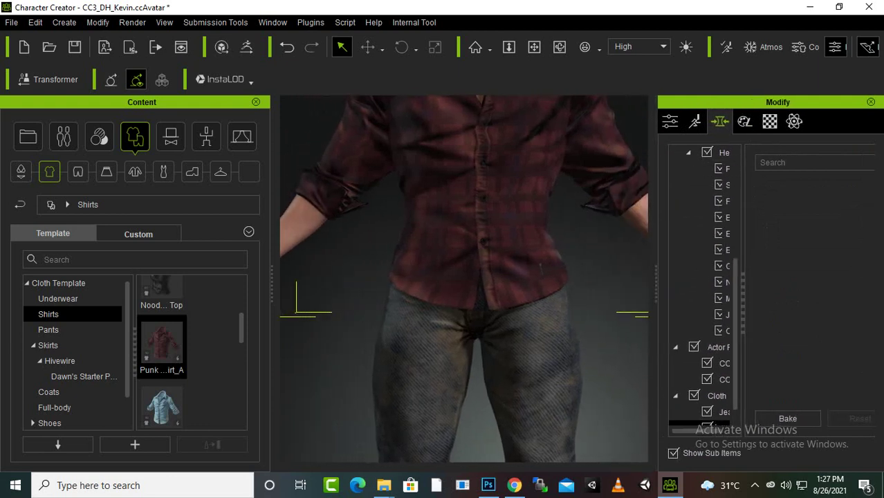
pyautogui.press('f')
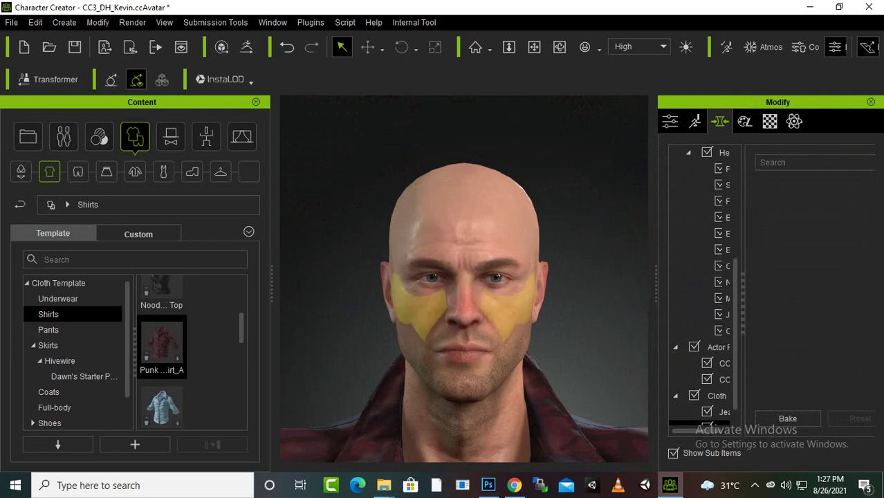
pyautogui.scroll(2, 463, 291)
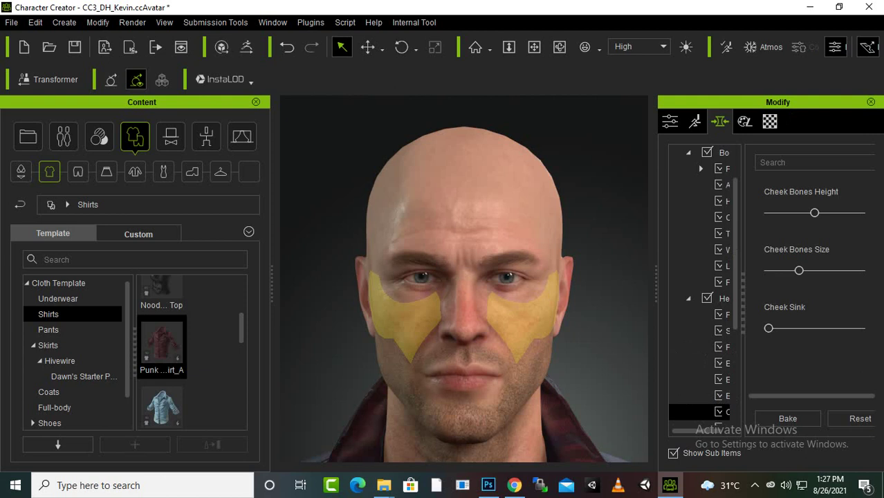
# Set Cheek Bones Height -8, Cheek Bones Size 14 and Cheek Sink 64, then widen the Modify panel.
pyautogui.moveTo(798, 270); pyautogui.dragTo(768, 270)
pyautogui.moveTo(816, 213); pyautogui.dragTo(811, 213)
pyautogui.click(860, 270)
pyautogui.moveTo(860, 271)
pyautogui.mouseDown()
pyautogui.moveTo(768, 270)
pyautogui.moveTo(842, 270)
pyautogui.moveTo(807, 271)
pyautogui.mouseUp()
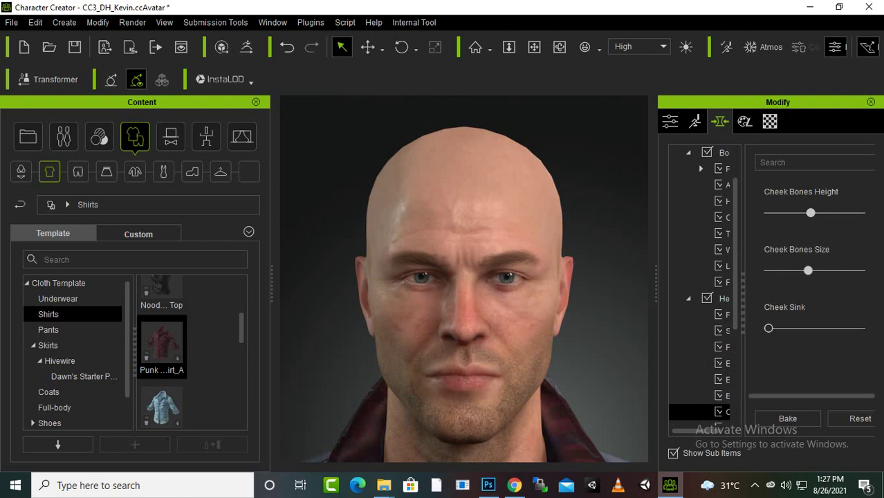
pyautogui.moveTo(768, 327)
pyautogui.mouseDown()
pyautogui.moveTo(844, 327)
pyautogui.moveTo(827, 327)
pyautogui.mouseUp()
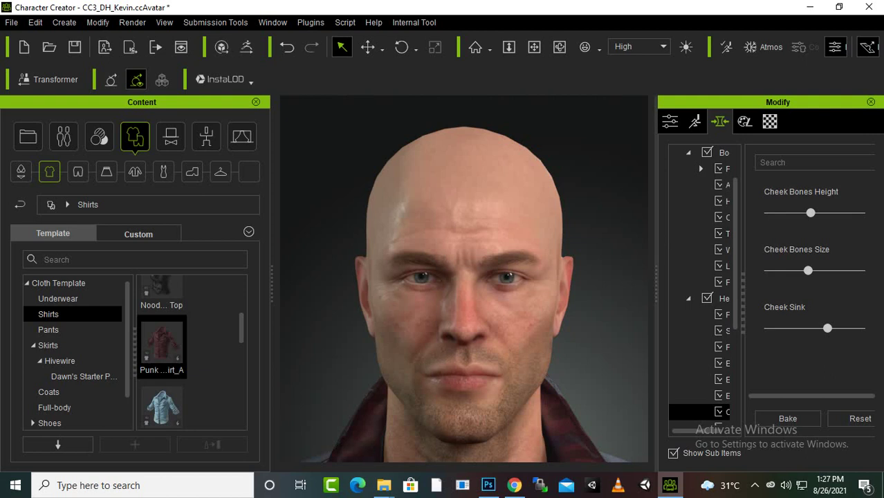
pyautogui.moveTo(655, 284); pyautogui.dragTo(579, 283)
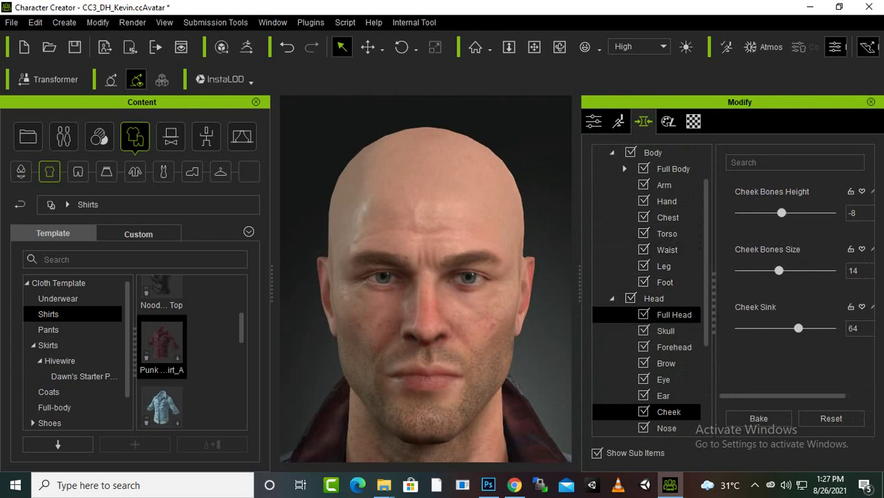
pyautogui.scroll(-1, 664, 315)
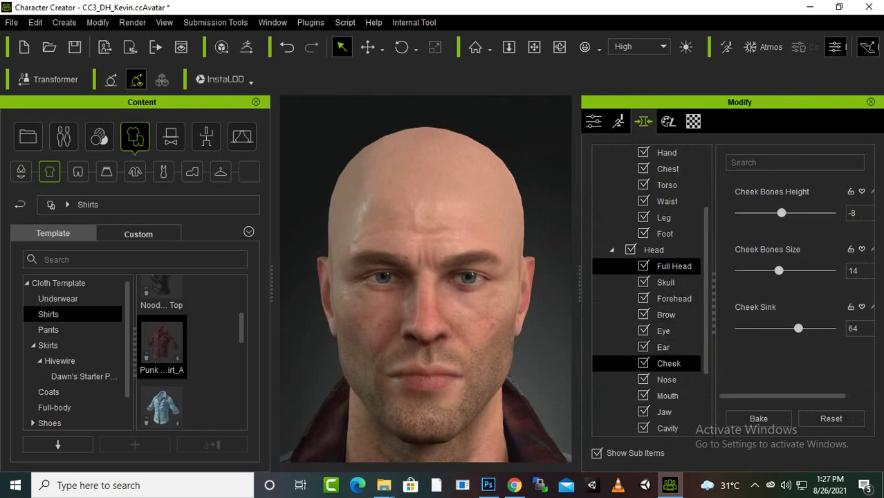
# Blend the CC3_Base Male full-head shape in at 14.
pyautogui.click(674, 266)
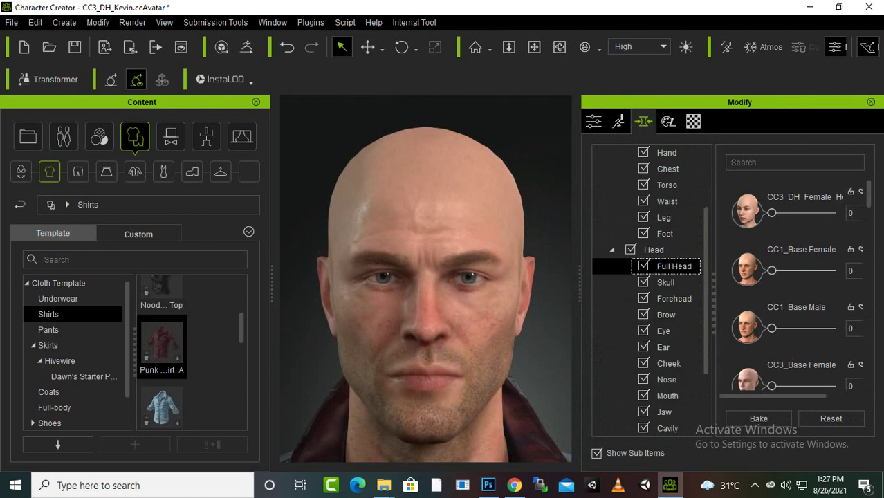
pyautogui.scroll(-1, 795, 290)
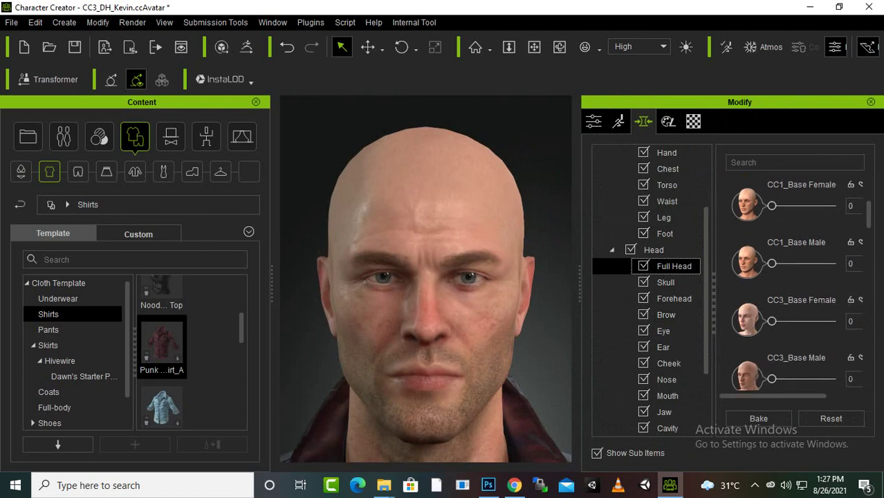
pyautogui.scroll(-1, 795, 283)
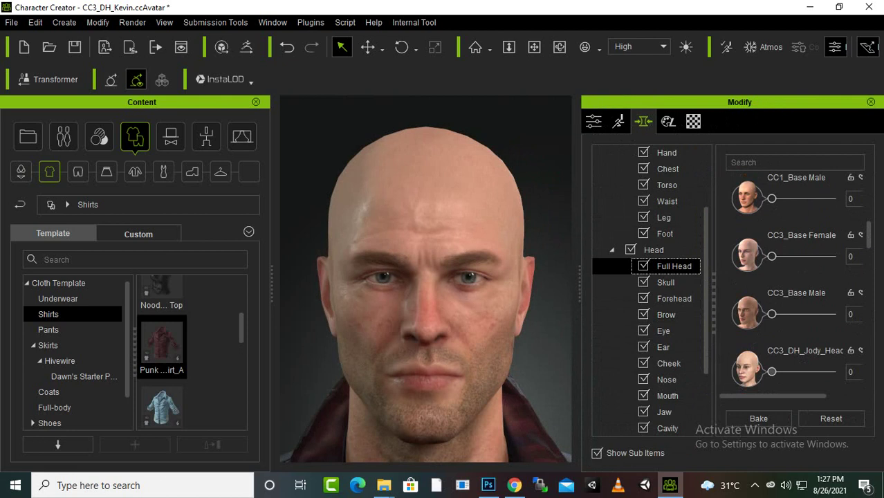
pyautogui.click(771, 314)
pyautogui.moveTo(771, 314)
pyautogui.mouseDown()
pyautogui.moveTo(811, 314)
pyautogui.moveTo(780, 314)
pyautogui.mouseUp()
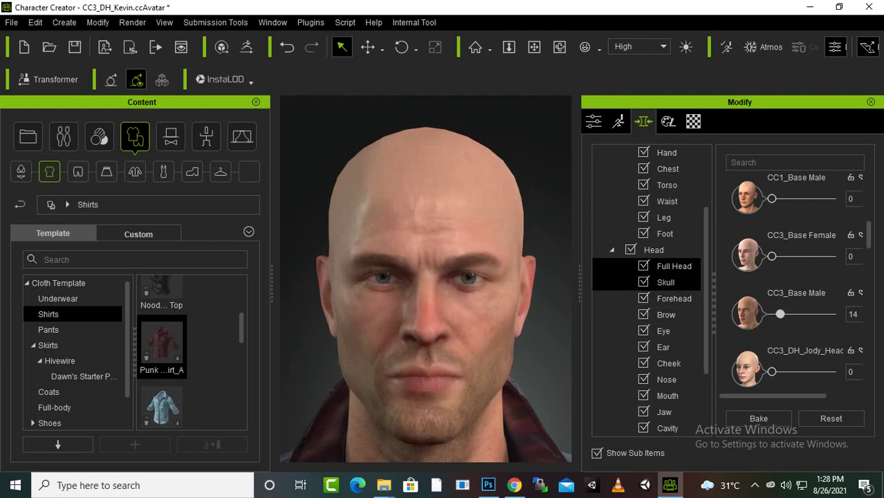
# Reshape the skull to Occiput Shape 79, Skull Depth 100 and Skull Height -16, undoing the width change.
pyautogui.click(615, 282)
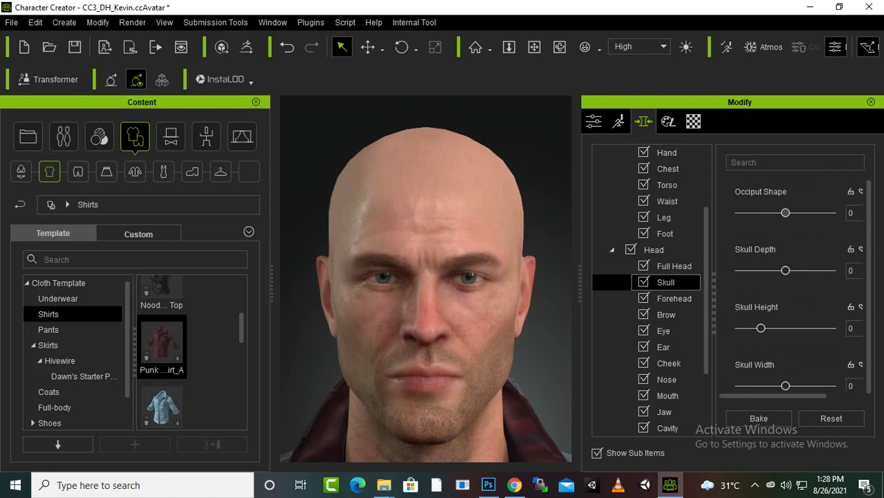
pyautogui.moveTo(785, 212); pyautogui.dragTo(821, 213)
pyautogui.moveTo(785, 271); pyautogui.dragTo(830, 270)
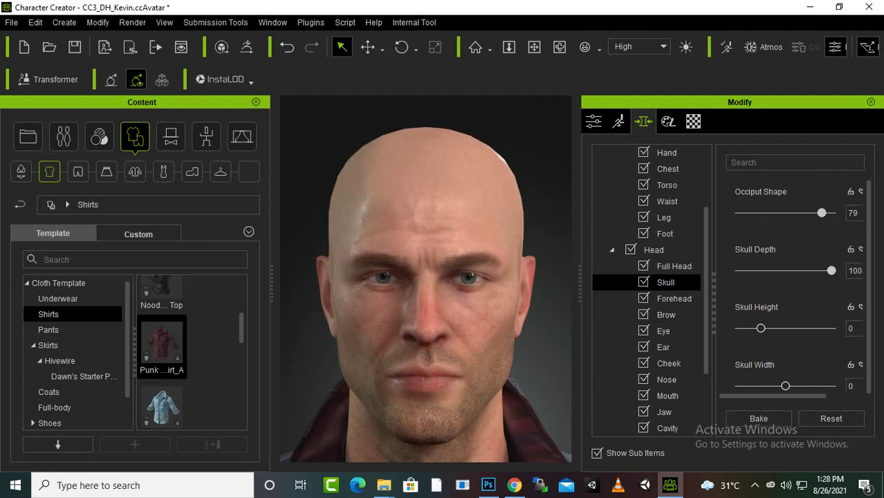
pyautogui.moveTo(760, 328)
pyautogui.mouseDown()
pyautogui.moveTo(790, 327)
pyautogui.moveTo(740, 328)
pyautogui.mouseUp()
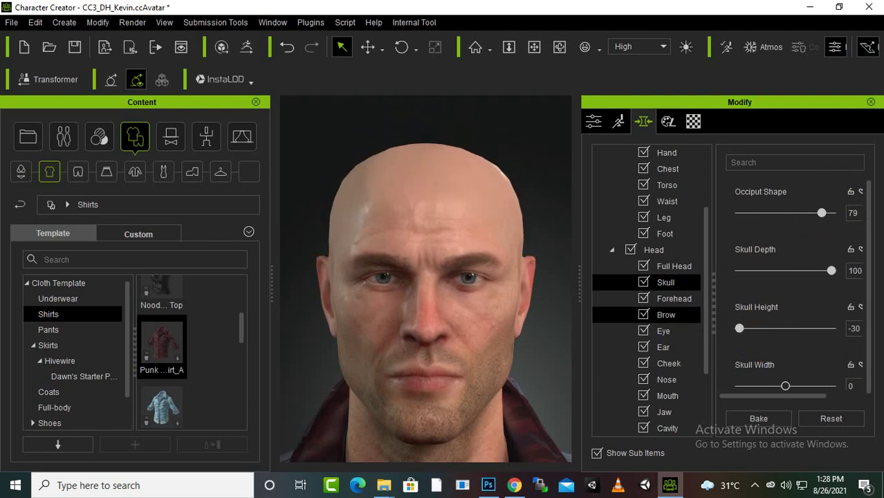
pyautogui.moveTo(785, 386)
pyautogui.mouseDown()
pyautogui.moveTo(769, 386)
pyautogui.moveTo(796, 386)
pyautogui.moveTo(780, 386)
pyautogui.mouseUp()
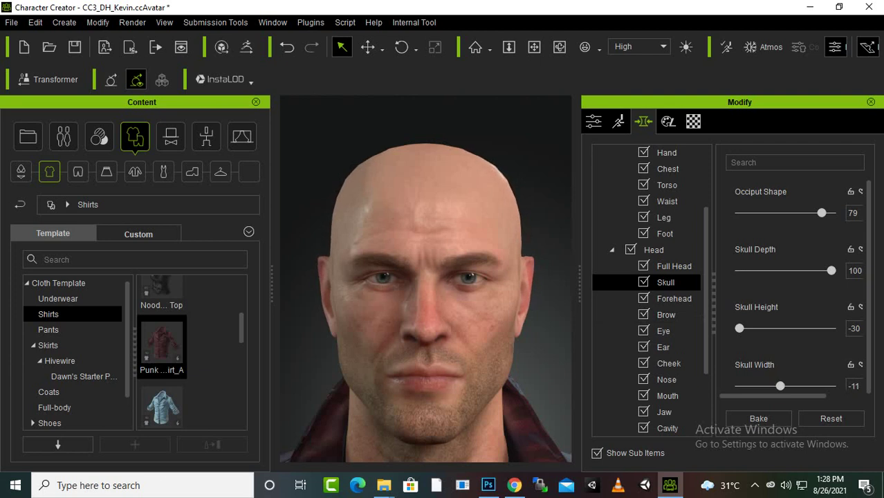
pyautogui.hotkey('ctrl', 'z')
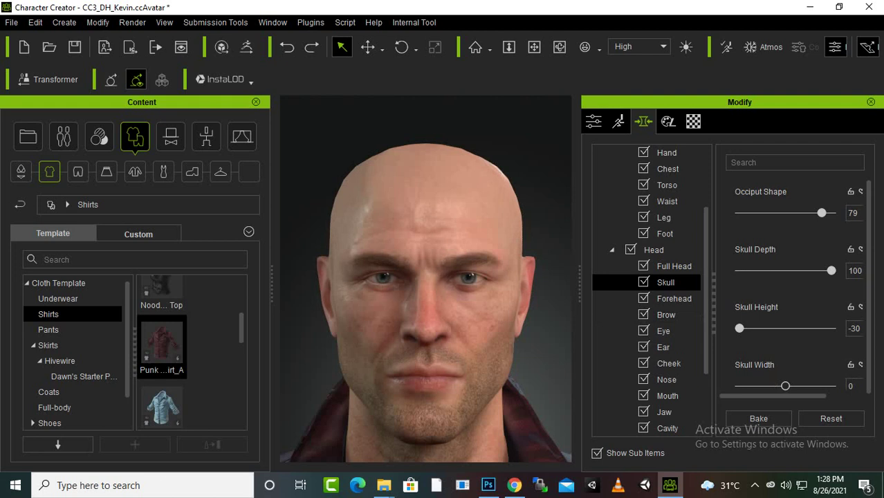
pyautogui.moveTo(739, 328); pyautogui.dragTo(748, 328)
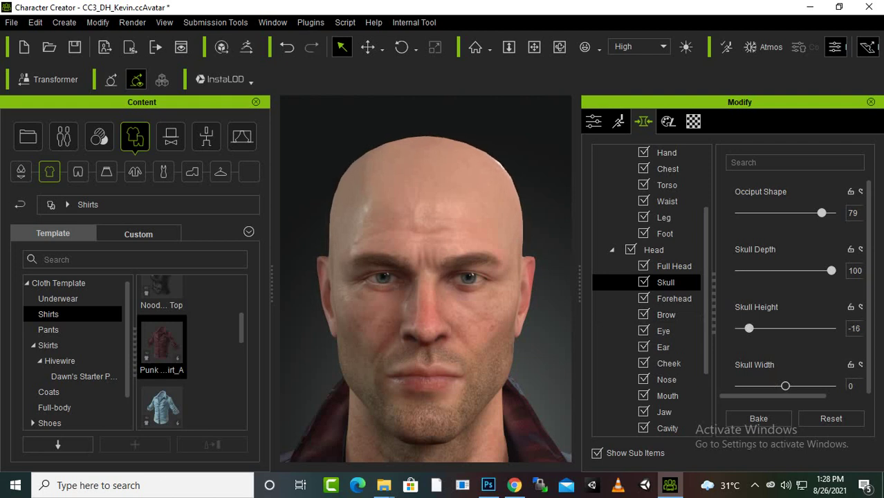
pyautogui.click(671, 298)
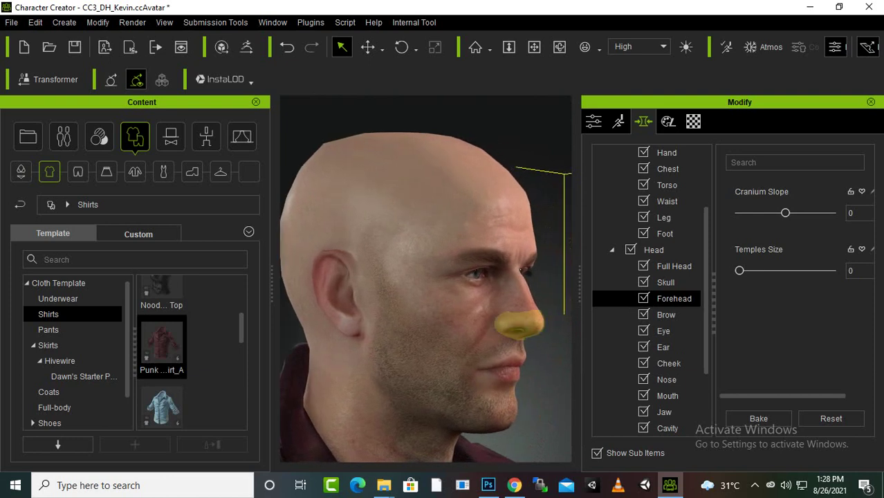
# Set the forehead's Cranium Slope to 100 and Temples Size to 16.
pyautogui.moveTo(785, 213); pyautogui.dragTo(831, 213)
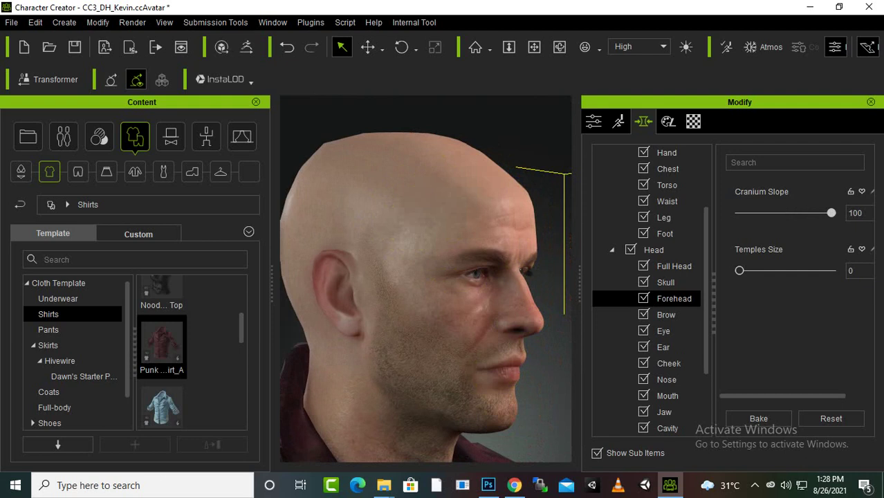
pyautogui.moveTo(738, 270)
pyautogui.mouseDown()
pyautogui.moveTo(818, 270)
pyautogui.moveTo(752, 270)
pyautogui.mouseUp()
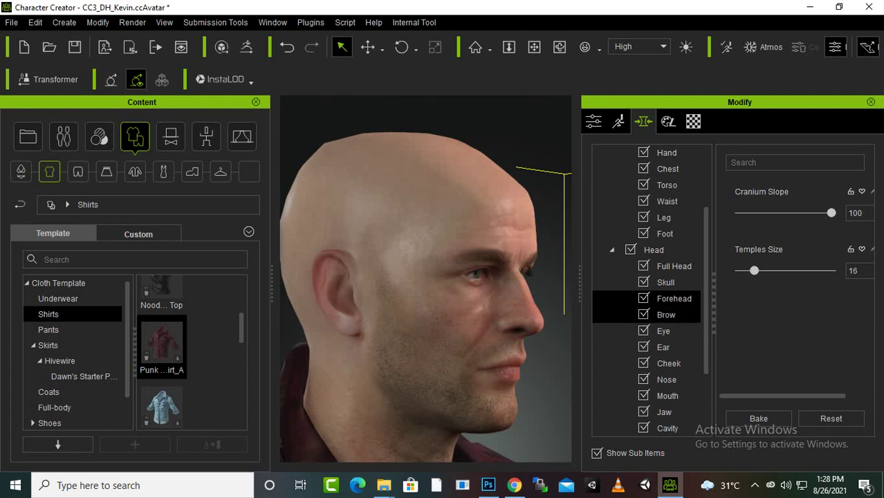
pyautogui.click(666, 315)
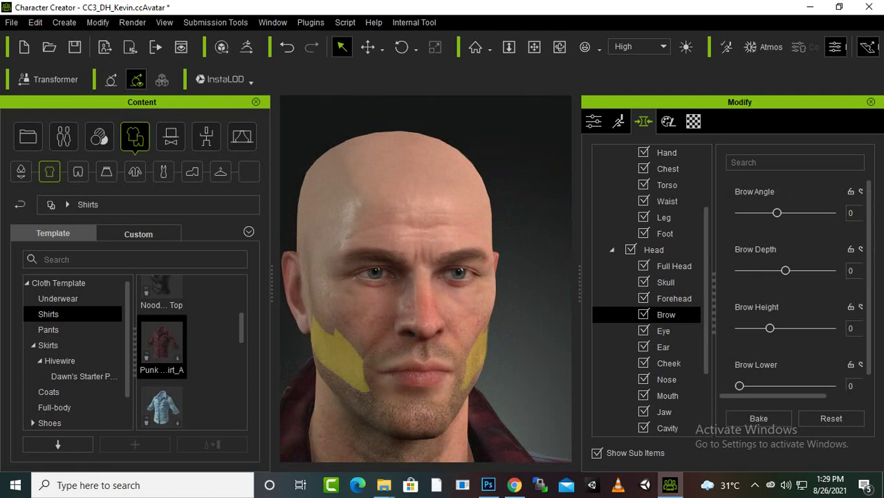
# Reshape the brows to Brow Depth 91, Brow Height 75, Brow Lower 48 and Near Brow 39.
pyautogui.moveTo(776, 213)
pyautogui.mouseDown()
pyautogui.moveTo(819, 212)
pyautogui.moveTo(739, 212)
pyautogui.moveTo(830, 212)
pyautogui.moveTo(804, 212)
pyautogui.mouseUp()
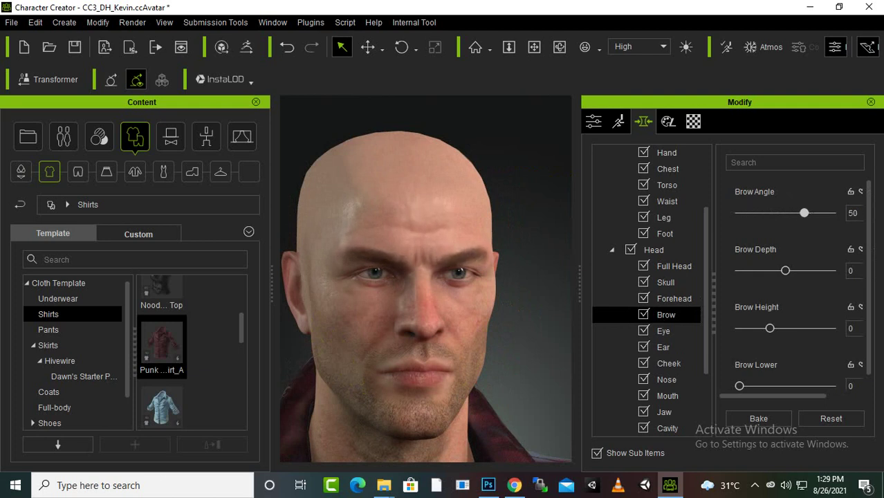
pyautogui.moveTo(785, 270); pyautogui.dragTo(827, 271)
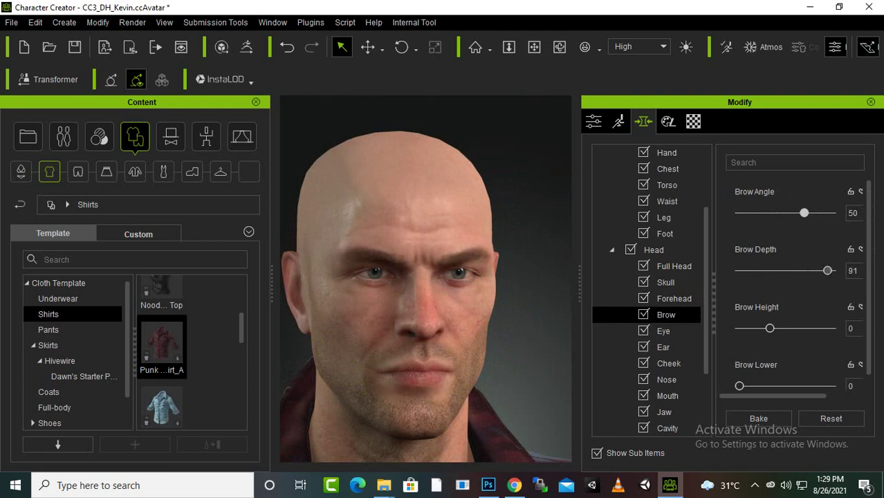
pyautogui.moveTo(769, 328); pyautogui.dragTo(816, 328)
pyautogui.moveTo(738, 385)
pyautogui.mouseDown()
pyautogui.moveTo(794, 386)
pyautogui.moveTo(798, 370)
pyautogui.mouseUp()
pyautogui.scroll(-1, 794, 346)
pyautogui.scroll(-1, 777, 373)
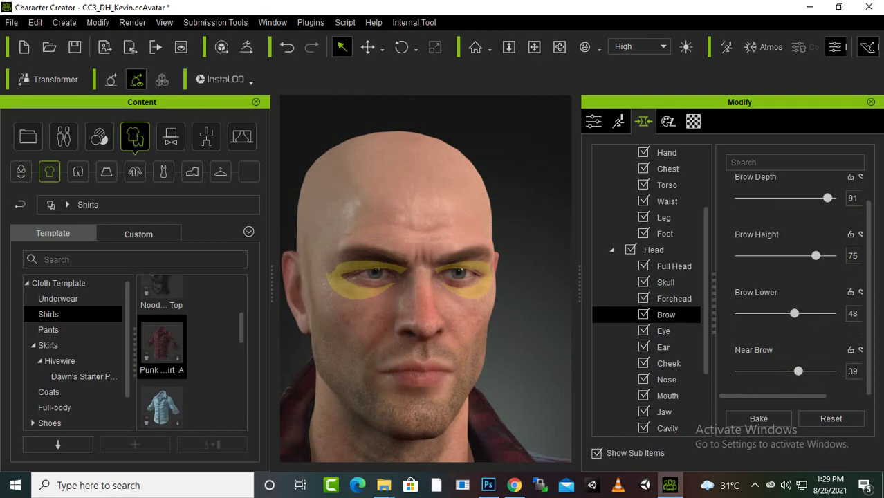
# Glance at the appearance settings, then return to the morphs and show the Eye sliders.
pyautogui.click(667, 121)
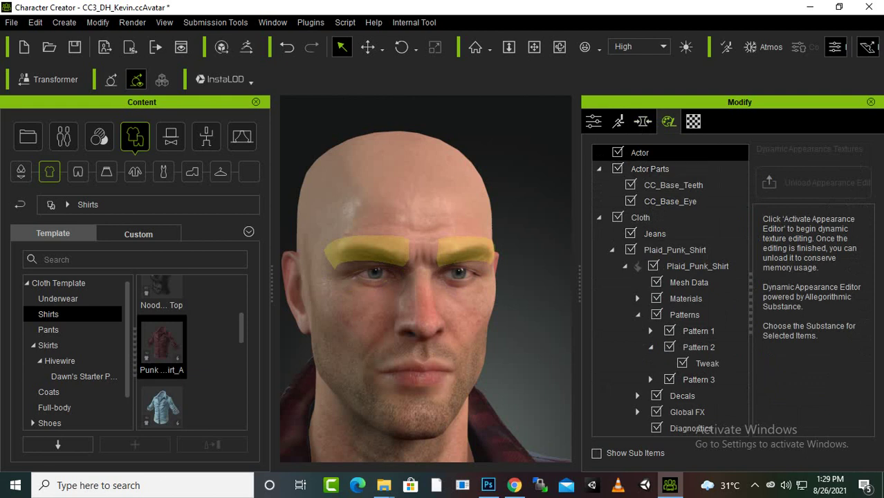
pyautogui.click(643, 121)
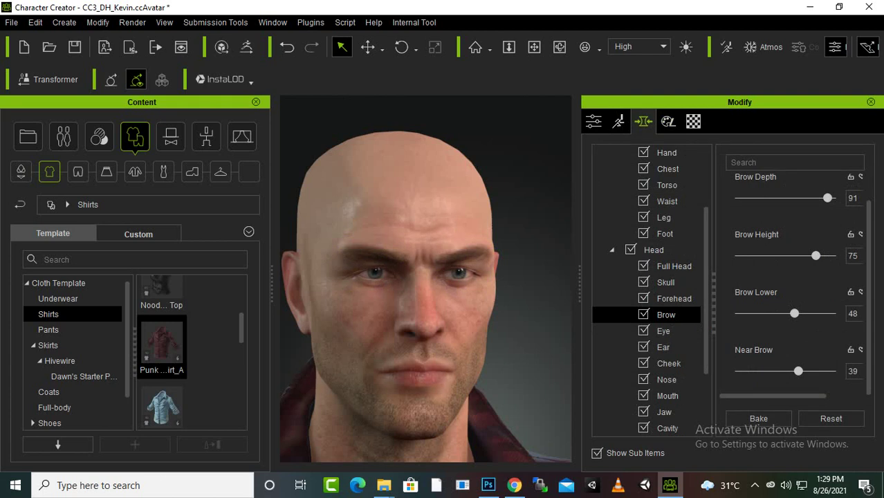
pyautogui.click(663, 330)
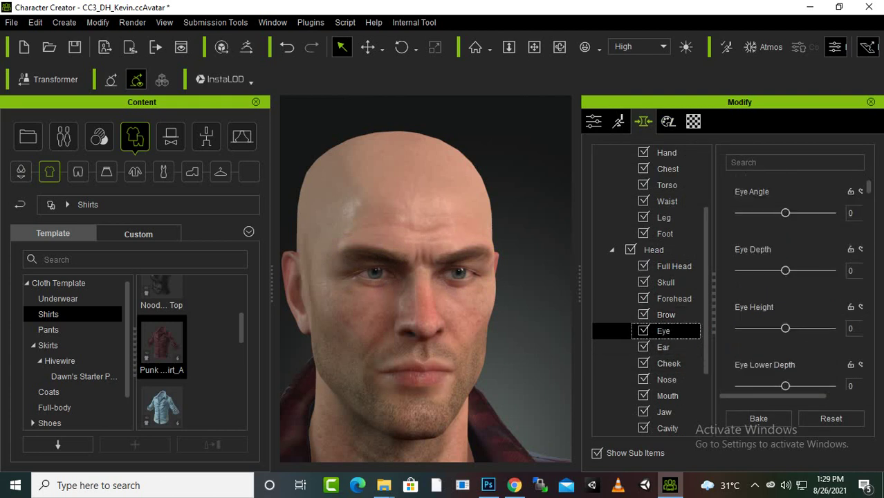
# Set Eye Angle 84, Eye Depth 84, Eye Height -33 and Eye Lower Depth 56.
pyautogui.moveTo(785, 212); pyautogui.dragTo(824, 212)
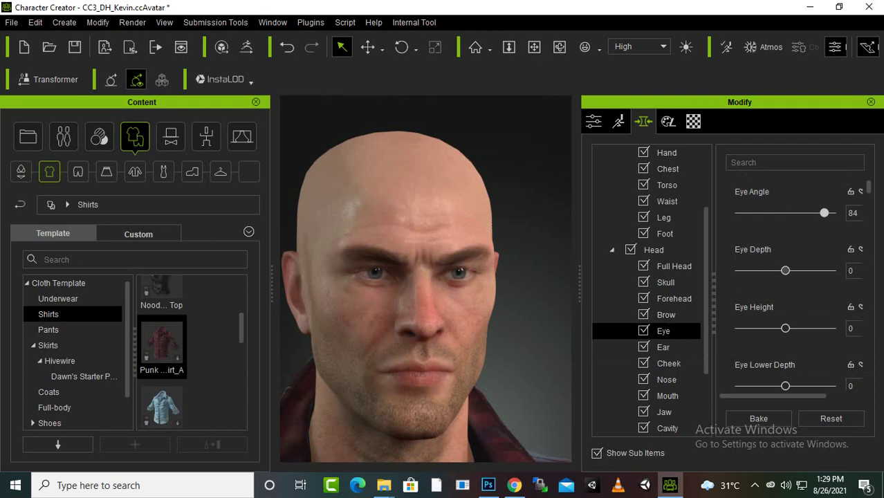
pyautogui.moveTo(785, 270); pyautogui.dragTo(824, 270)
pyautogui.moveTo(785, 327); pyautogui.dragTo(817, 328)
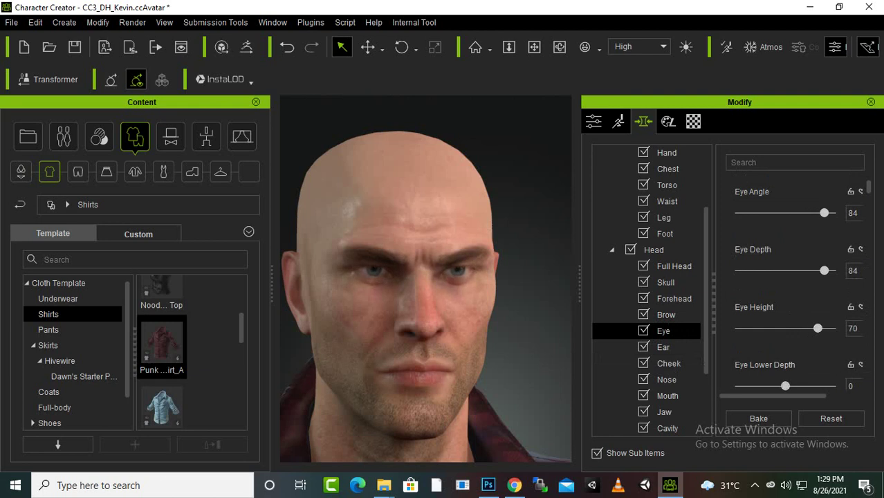
pyautogui.moveTo(785, 385); pyautogui.dragTo(810, 386)
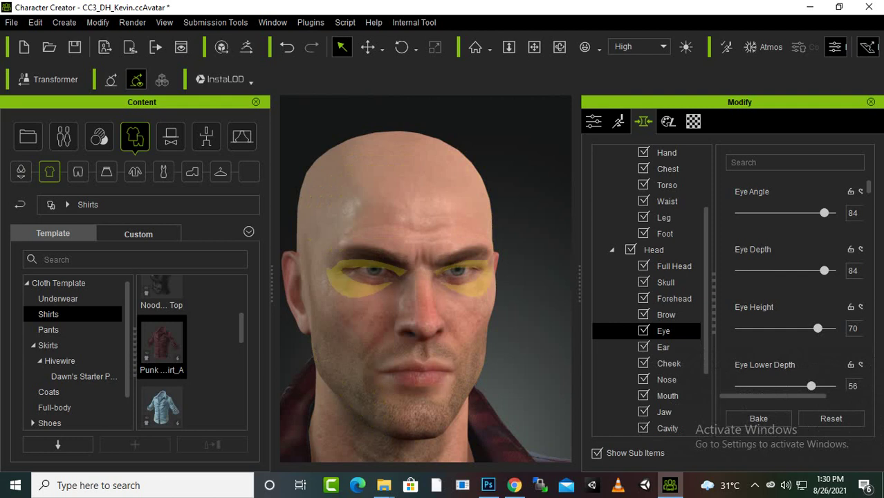
pyautogui.moveTo(818, 328)
pyautogui.mouseDown()
pyautogui.moveTo(830, 328)
pyautogui.moveTo(742, 327)
pyautogui.moveTo(770, 328)
pyautogui.mouseUp()
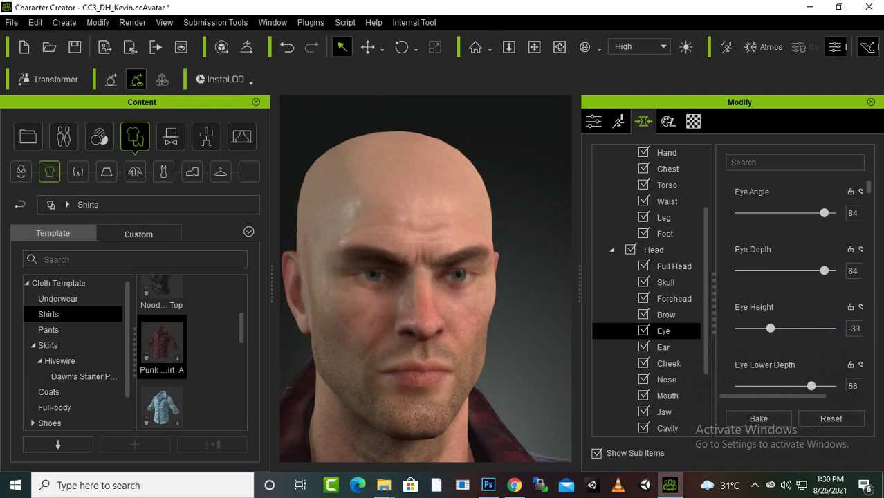
# Raise the nose height and depth and push Nose Bump to 100.
pyautogui.click(422, 325)
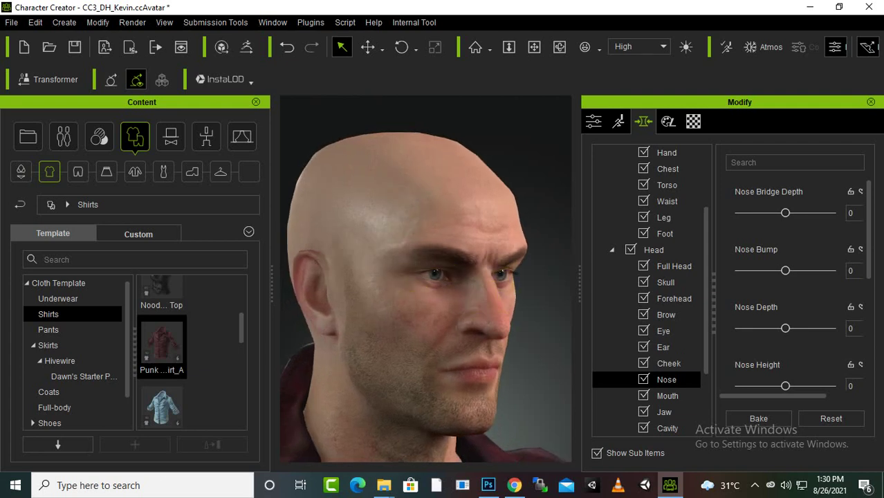
pyautogui.moveTo(484, 299); pyautogui.dragTo(484, 288)
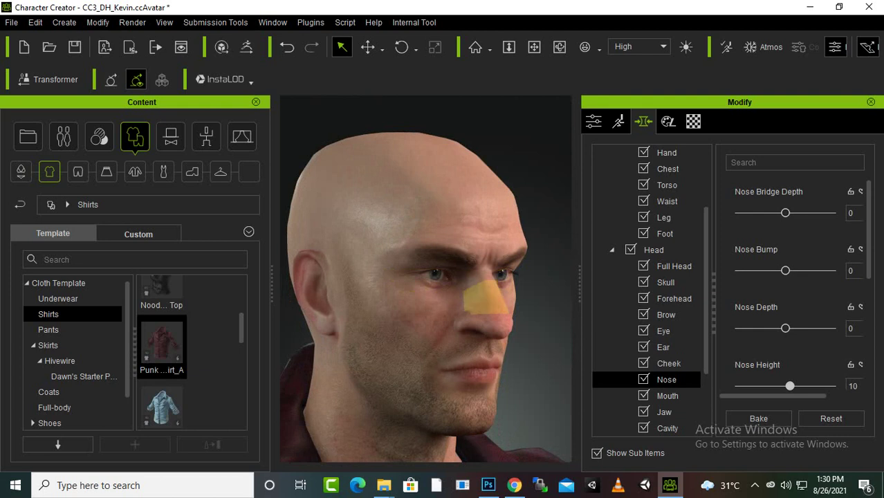
pyautogui.moveTo(485, 297); pyautogui.dragTo(486, 288)
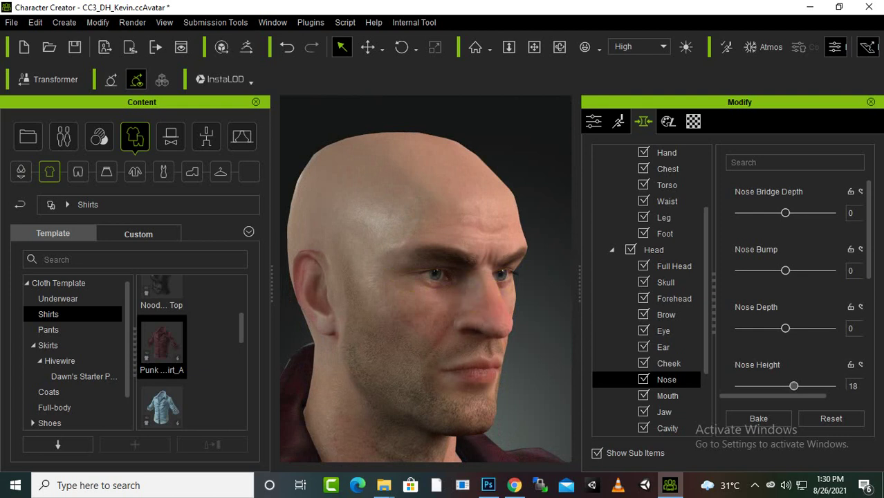
pyautogui.moveTo(484, 325)
pyautogui.mouseDown()
pyautogui.moveTo(484, 290)
pyautogui.moveTo(484, 332)
pyautogui.moveTo(516, 325)
pyautogui.mouseUp()
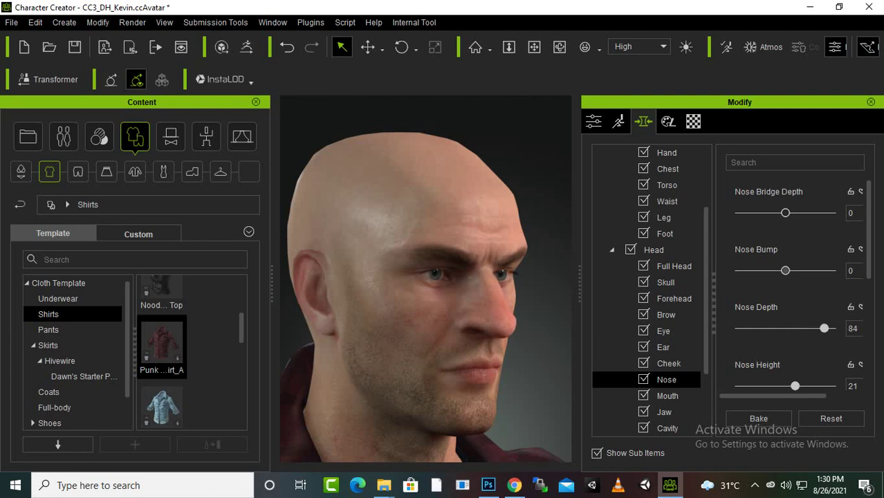
pyautogui.moveTo(494, 280); pyautogui.dragTo(511, 280)
pyautogui.moveTo(807, 270); pyautogui.dragTo(831, 270)
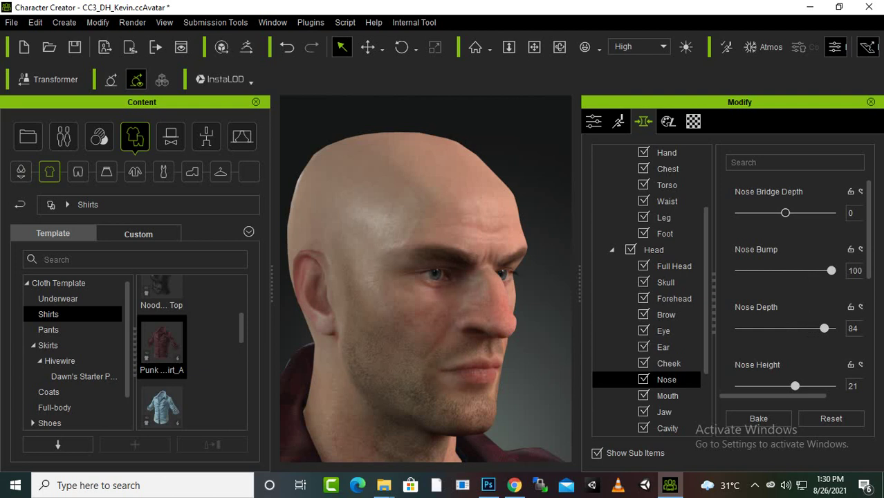
pyautogui.scroll(-2, 426, 280)
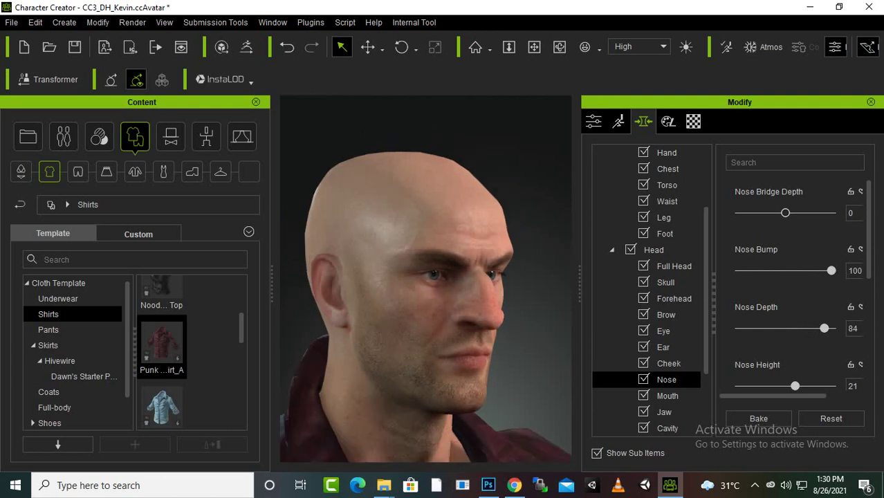
# Set Lip Tone to 100 and increase the mouth depth, height and size.
pyautogui.click(465, 356)
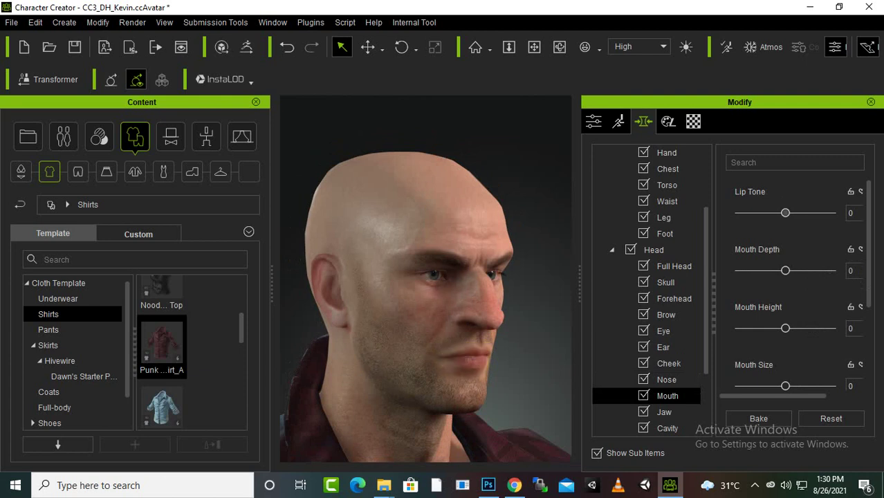
pyautogui.moveTo(785, 213); pyautogui.dragTo(831, 212)
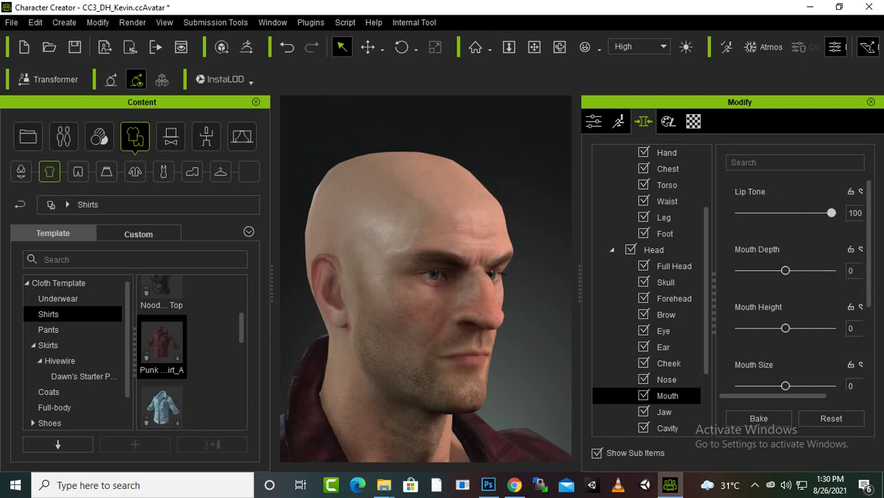
pyautogui.moveTo(785, 269)
pyautogui.mouseDown()
pyautogui.moveTo(825, 269)
pyautogui.moveTo(794, 270)
pyautogui.mouseUp()
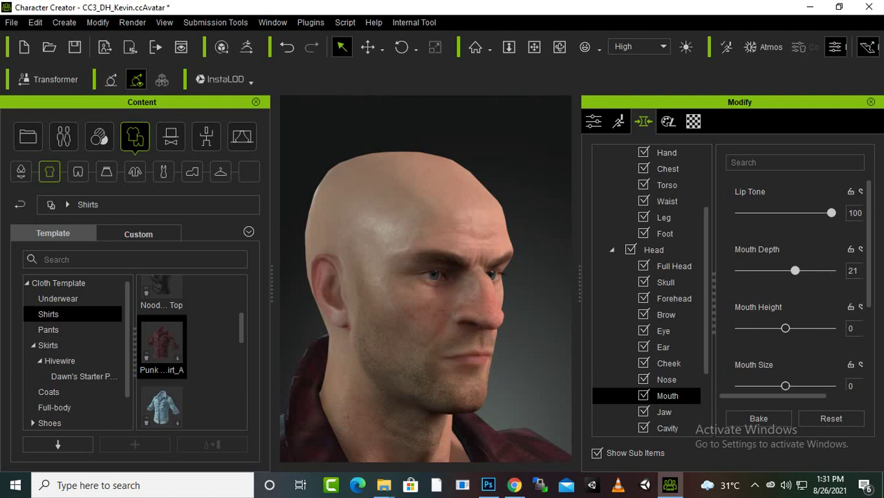
pyautogui.moveTo(785, 328); pyautogui.dragTo(824, 328)
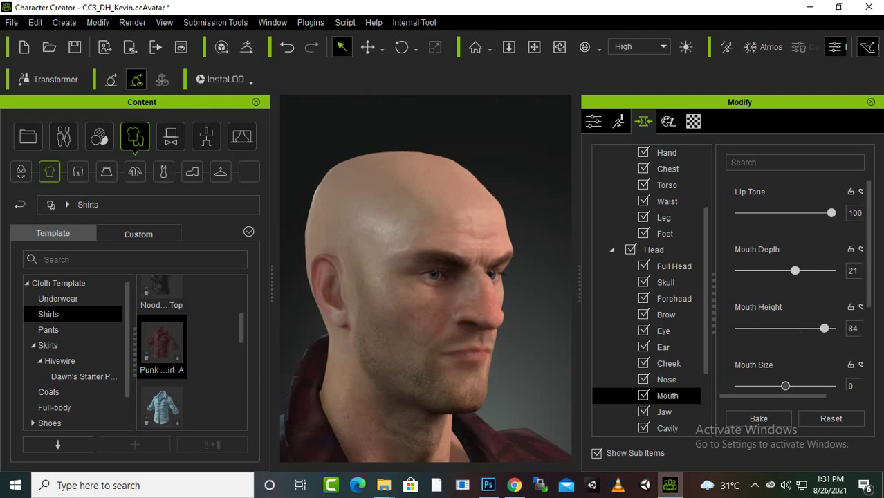
pyautogui.moveTo(784, 386); pyautogui.dragTo(819, 386)
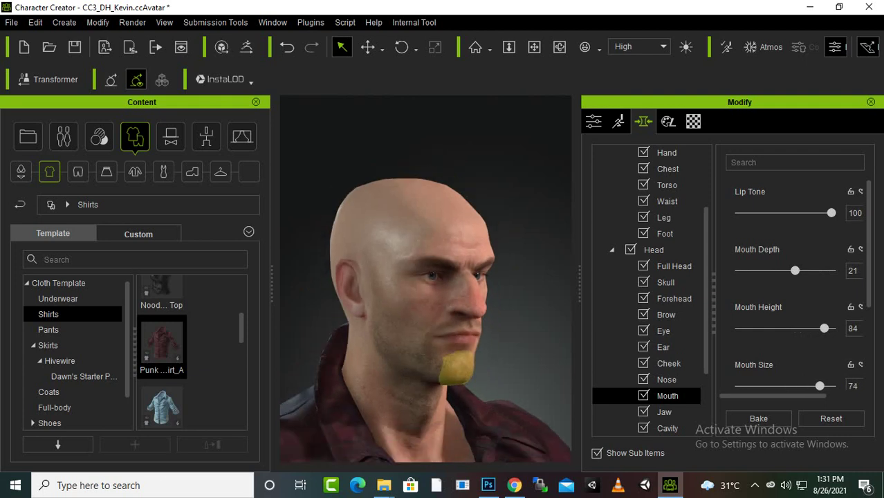
# Set chin width 13, chin depth 36 and push Jaw Angle to 100.
pyautogui.click(664, 412)
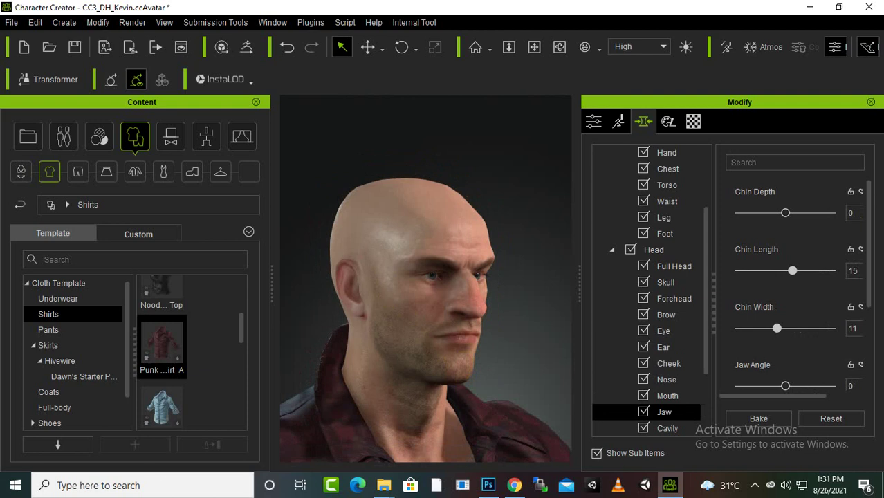
pyautogui.moveTo(777, 327); pyautogui.dragTo(778, 328)
pyautogui.moveTo(785, 213); pyautogui.dragTo(802, 213)
pyautogui.moveTo(785, 385); pyautogui.dragTo(831, 385)
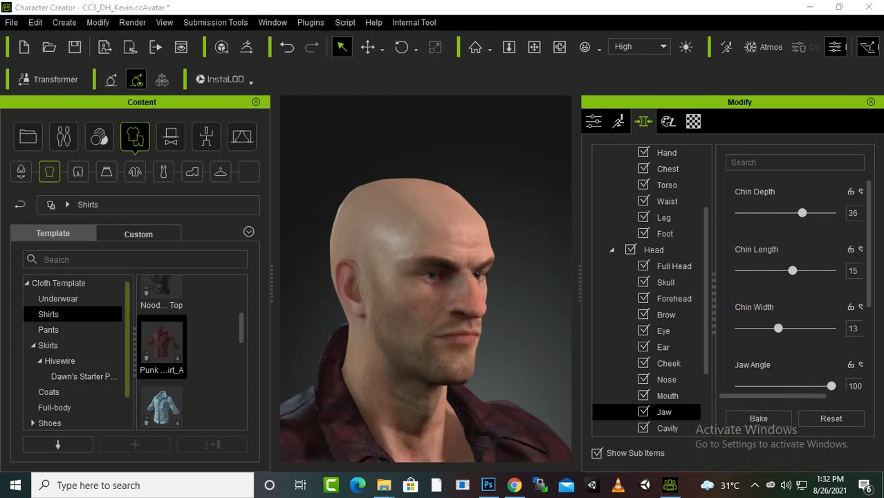
pyautogui.click(62, 391)
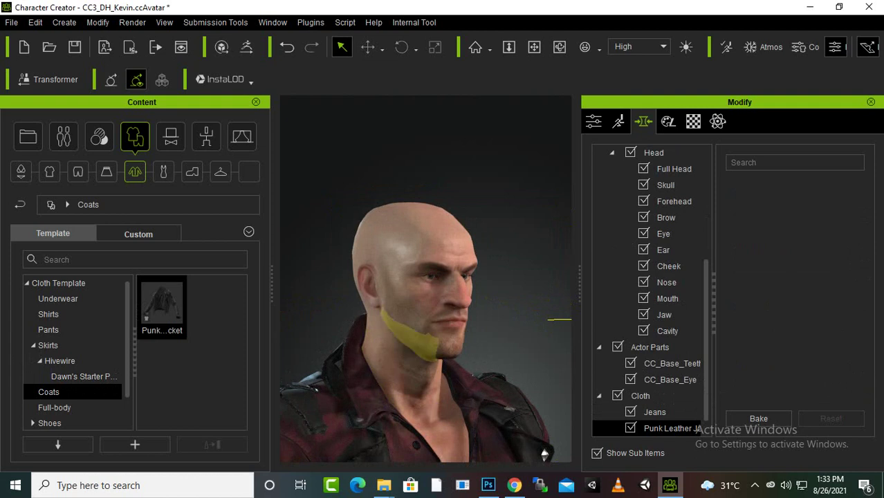
# Undo the punk leather jacket, browse Full-body and Pants outfits, then show the Full Body avatar presets.
pyautogui.hotkey('ctrl', 'z')
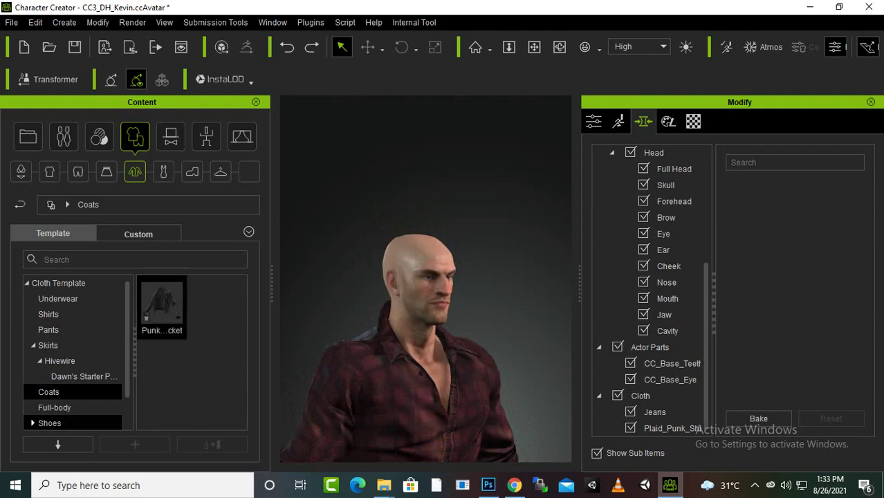
pyautogui.click(54, 407)
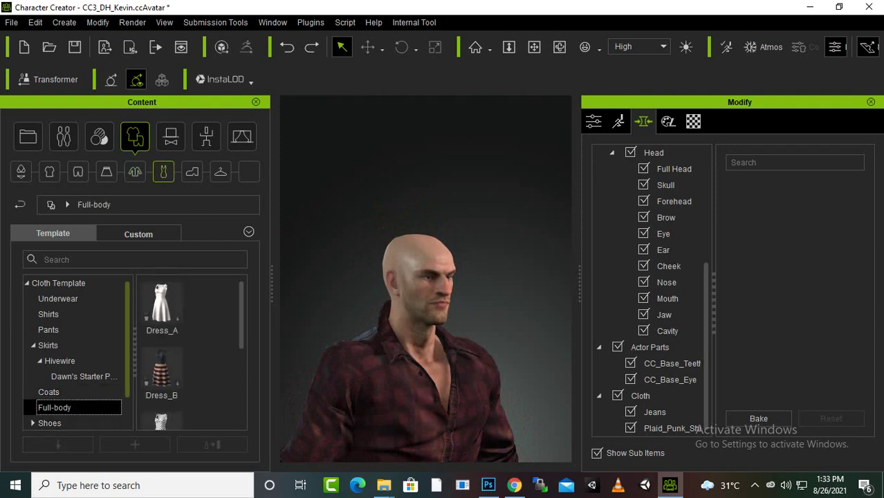
pyautogui.scroll(-2, 161, 352)
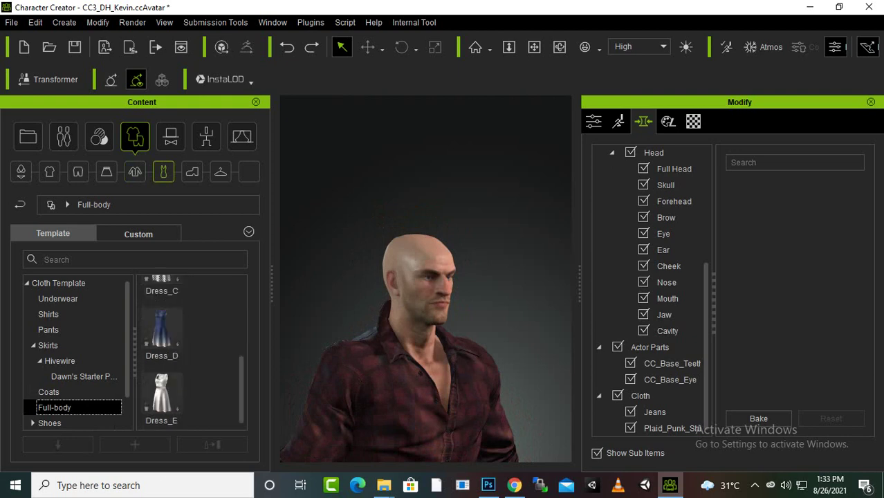
pyautogui.scroll(2, 162, 353)
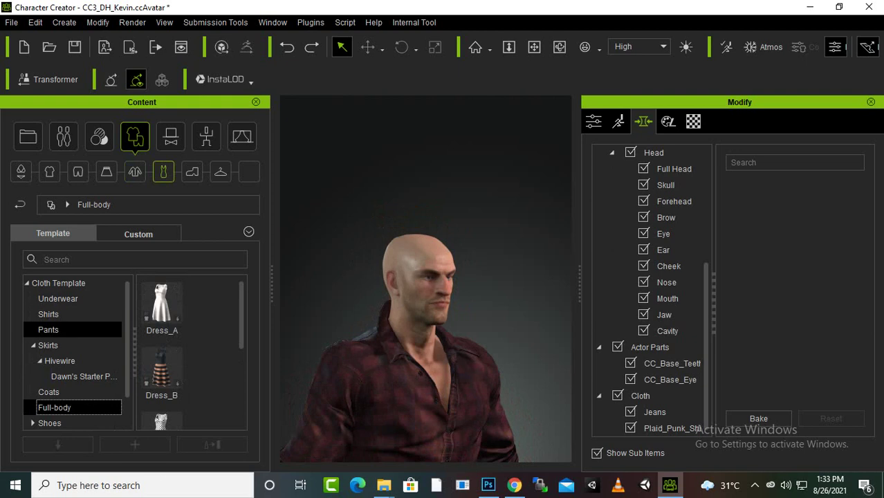
pyautogui.click(49, 330)
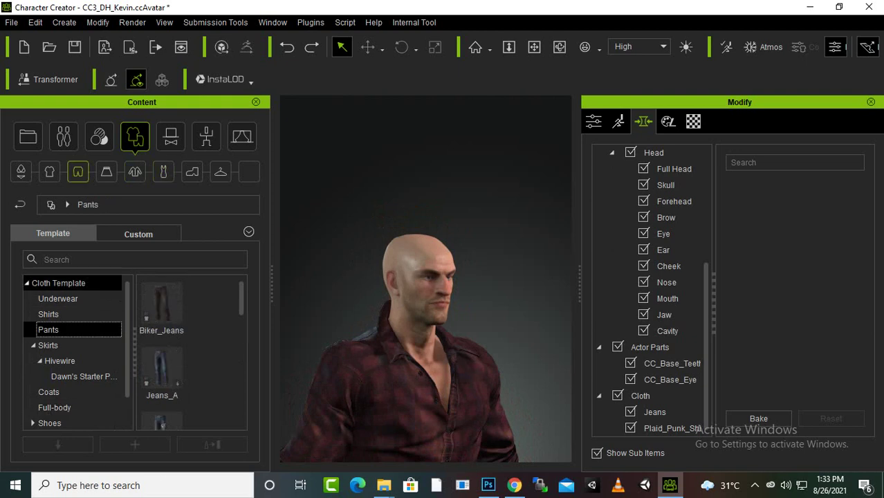
pyautogui.click(64, 136)
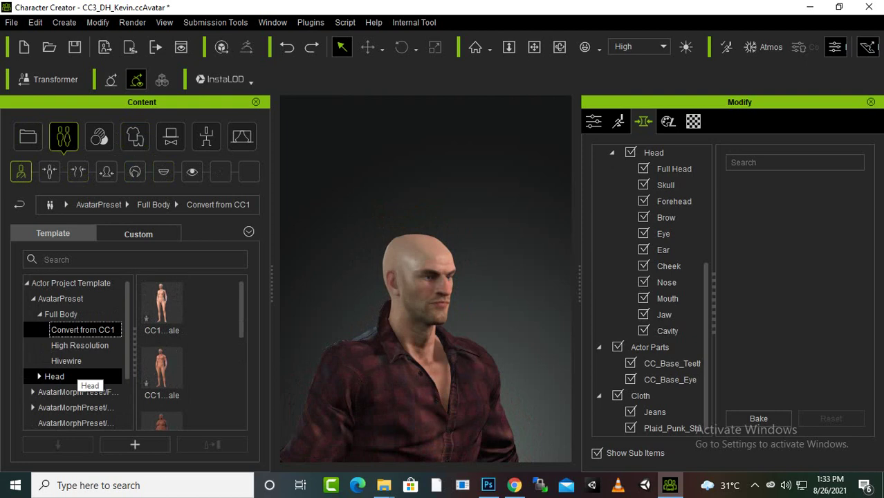
# Apply the brown Dusk_Hair hairstyle from the Hair library and zoom in on the head.
pyautogui.doubleClick(77, 377)
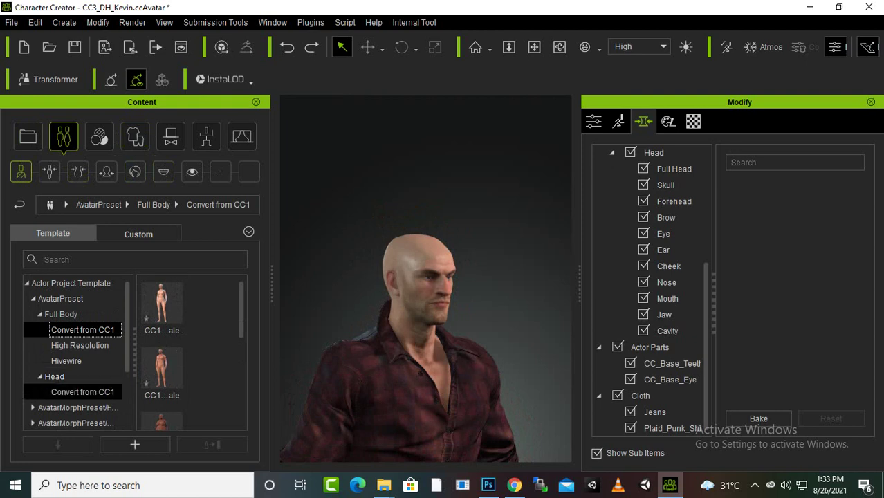
pyautogui.click(82, 392)
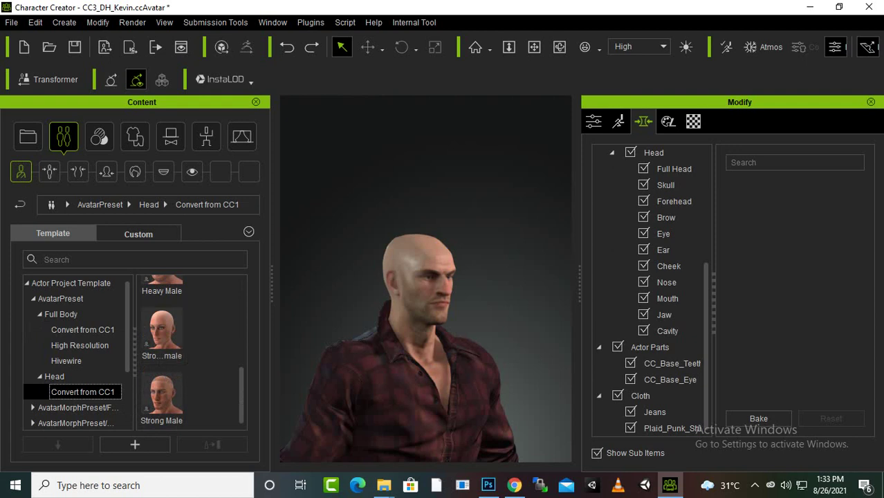
pyautogui.scroll(-2, 32, 370)
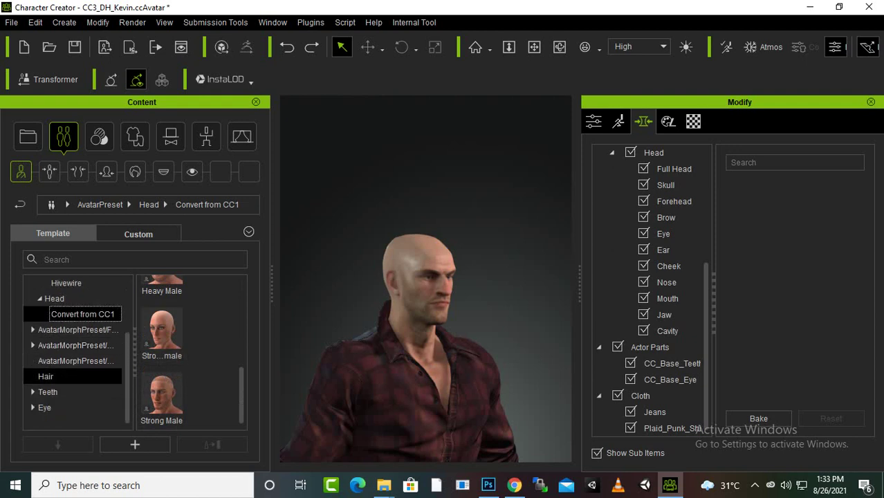
pyautogui.click(45, 376)
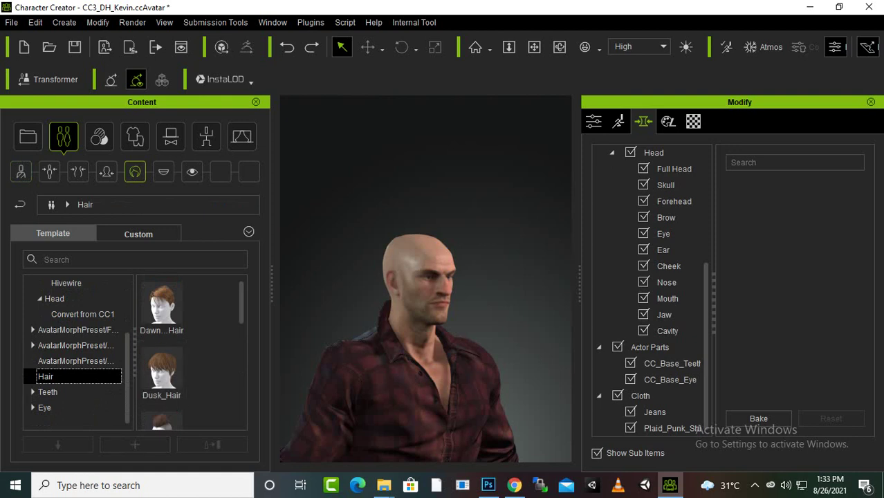
pyautogui.scroll(-2, 192, 352)
pyautogui.scroll(-2, 191, 353)
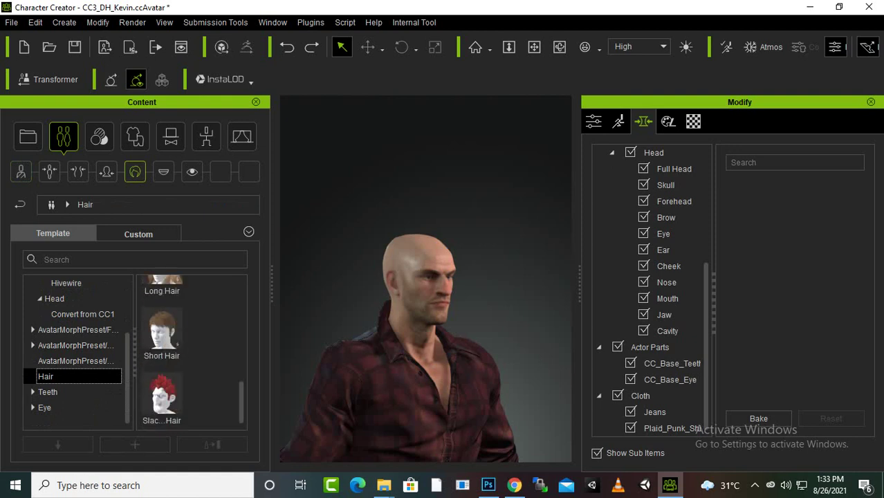
pyautogui.scroll(3, 191, 353)
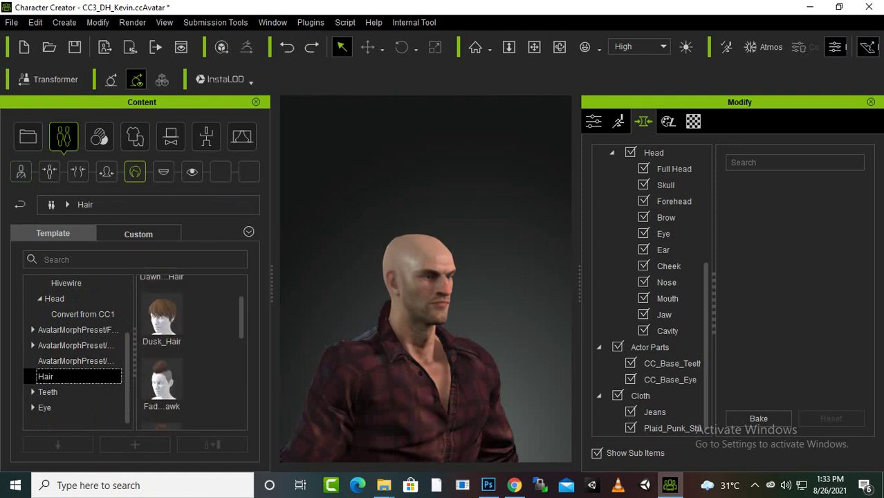
pyautogui.scroll(1, 192, 353)
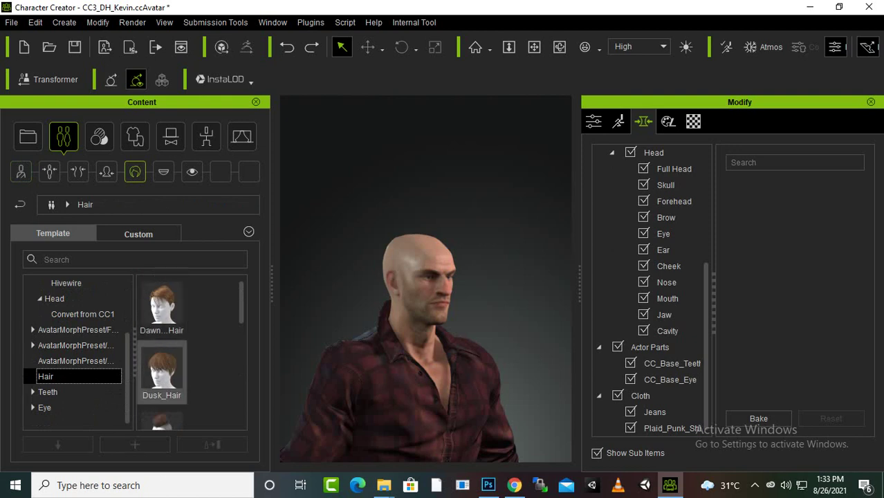
pyautogui.doubleClick(161, 370)
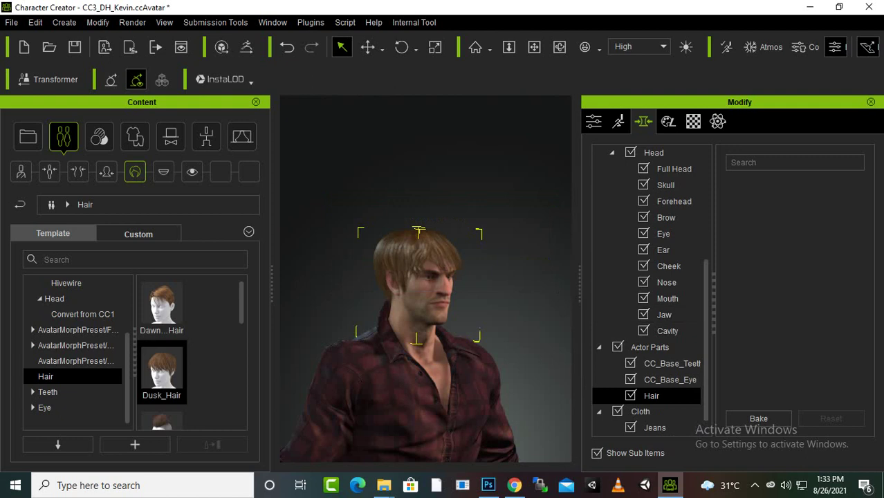
pyautogui.scroll(3, 425, 276)
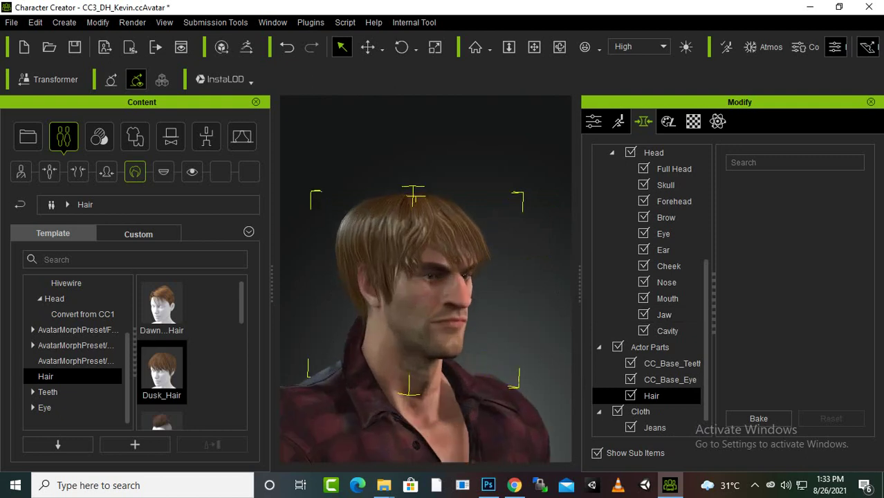
pyautogui.scroll(2, 471, 290)
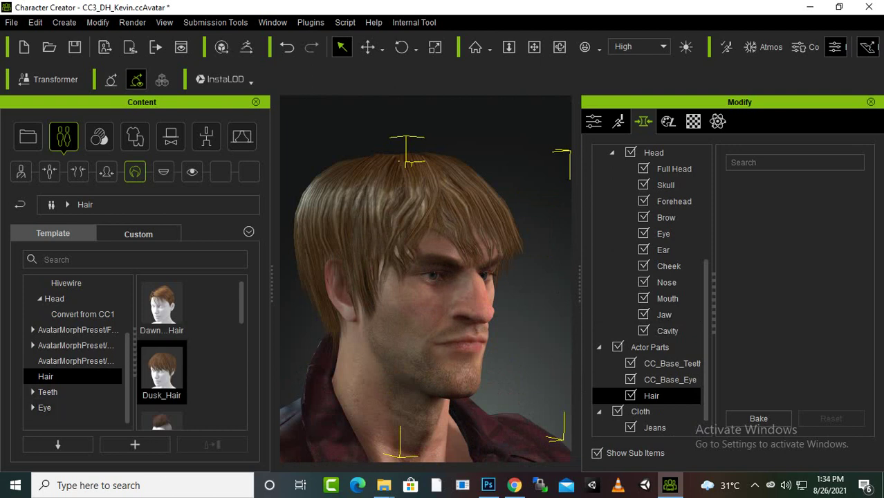
# Apply the Brown Eyes Dark preset from the CC1 Base eye templates.
pyautogui.click(44, 408)
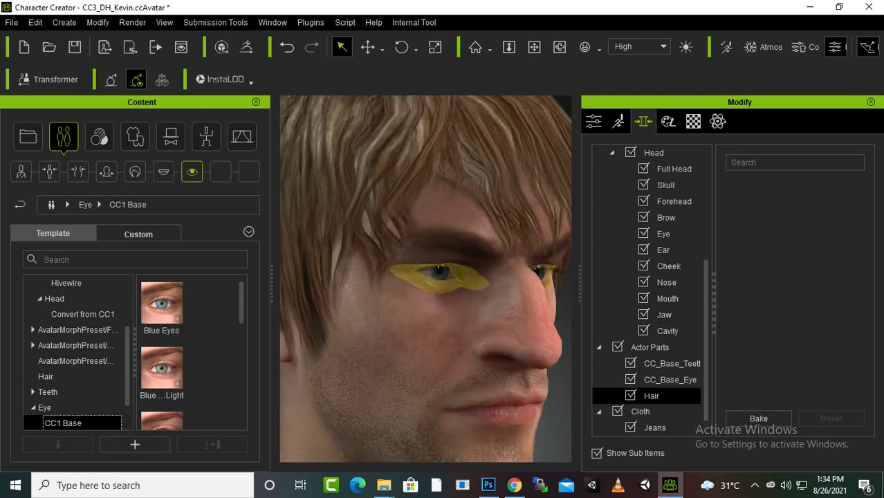
pyautogui.scroll(-2, 162, 352)
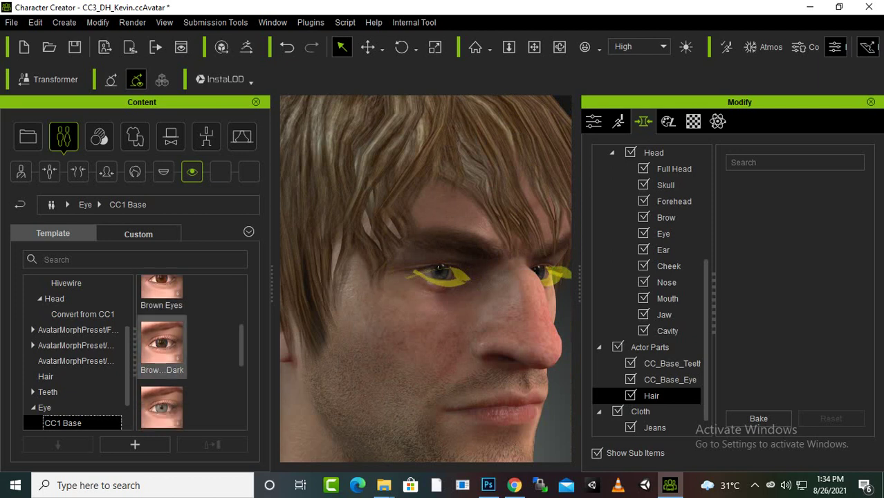
pyautogui.click(161, 342)
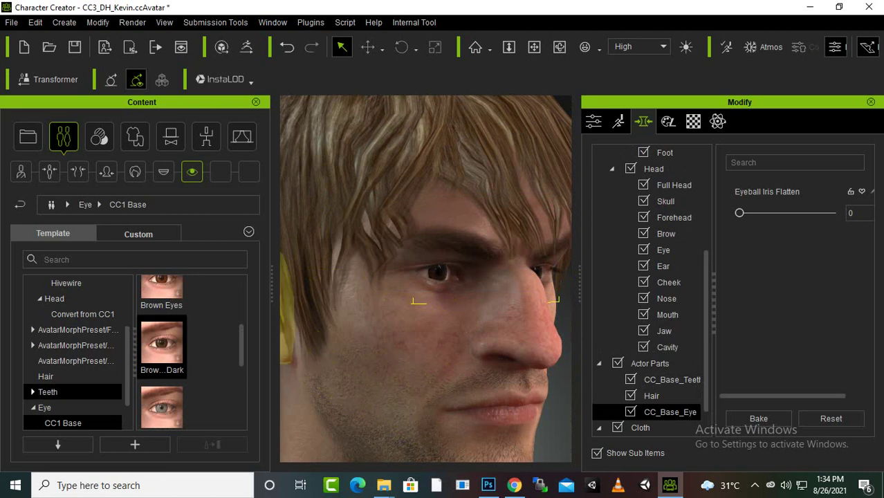
# Step through the Teeth and Hair content categories back to the AvatarPreset group.
pyautogui.click(33, 392)
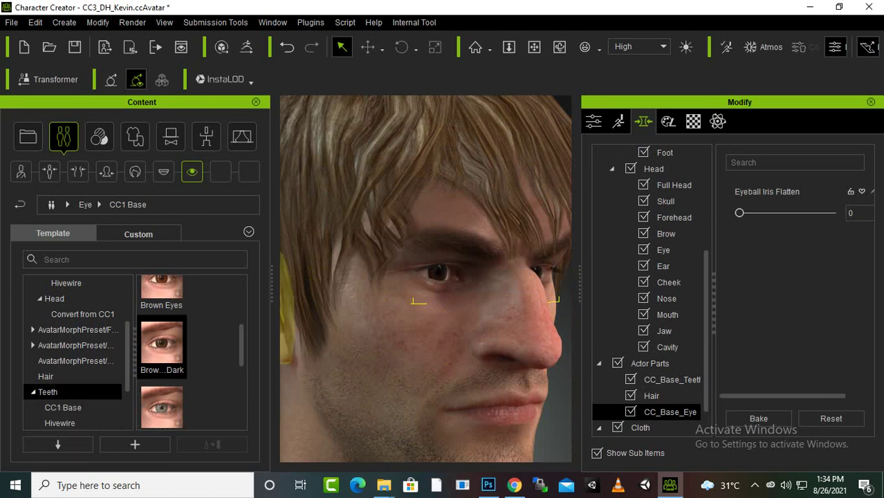
pyautogui.click(45, 376)
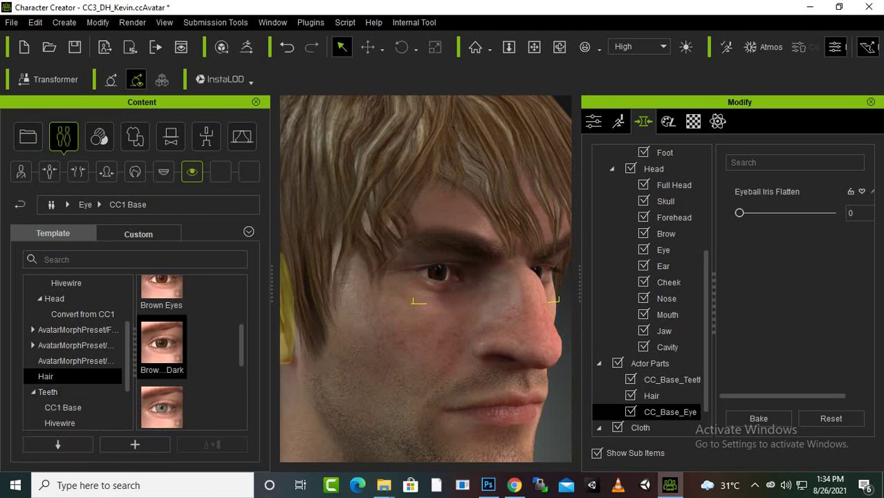
pyautogui.press('Up')
pyautogui.press('Up')
pyautogui.press('Up')
pyautogui.press('Up')
pyautogui.press('Up')
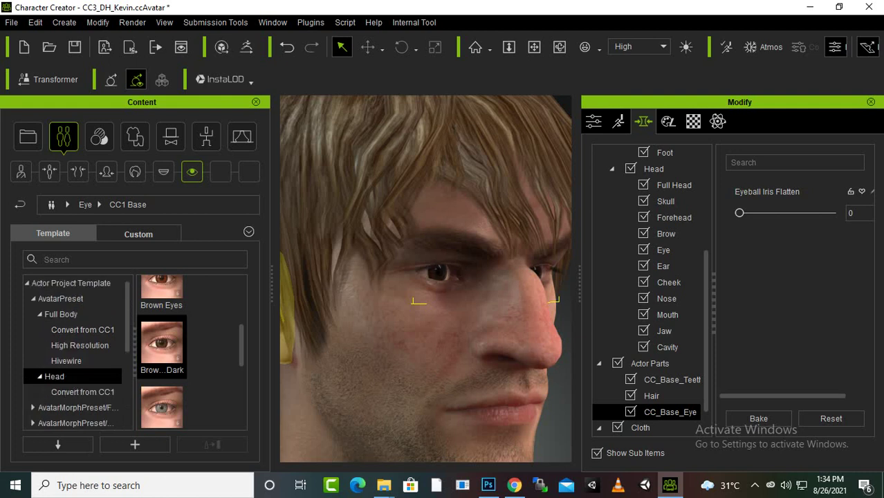
pyautogui.press('Up')
pyautogui.press('Up')
pyautogui.press('Up')
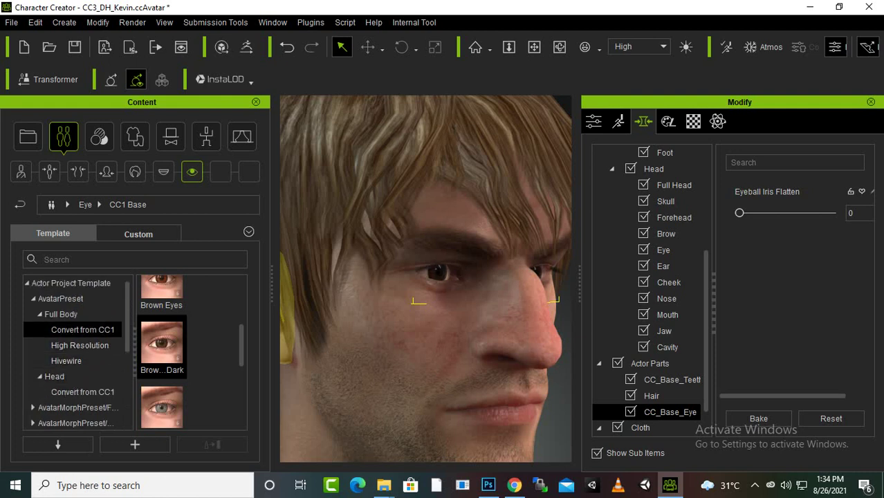
pyautogui.press('Up')
pyautogui.press('Up')
pyautogui.press('Up')
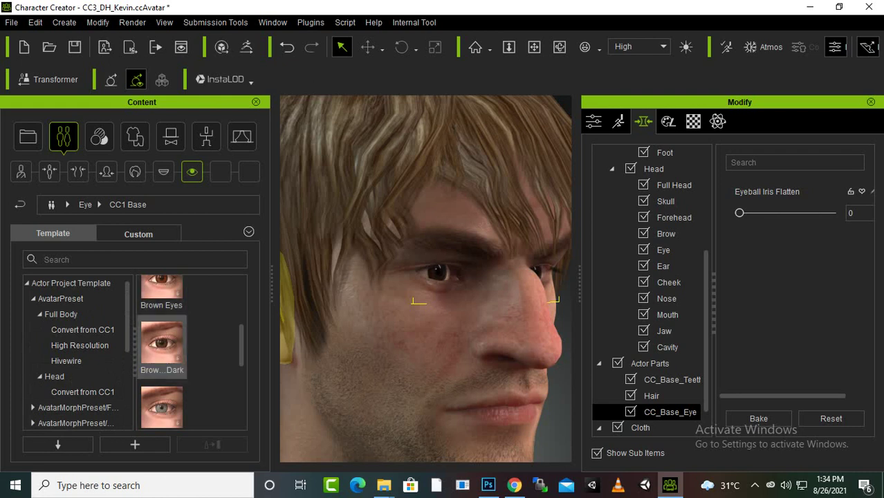
pyautogui.press('Down')
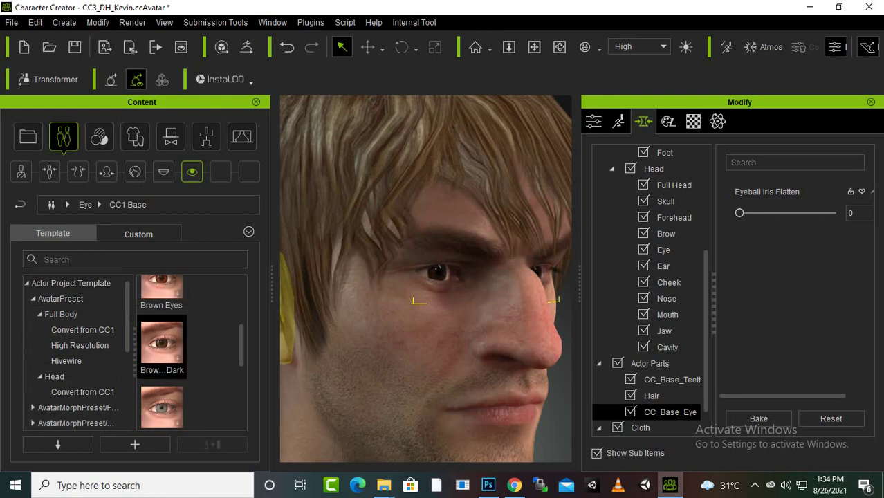
# Zoom out to show the full character and enlarge the 3D viewport by narrowing the Modify panel.
pyautogui.scroll(-5, 426, 276)
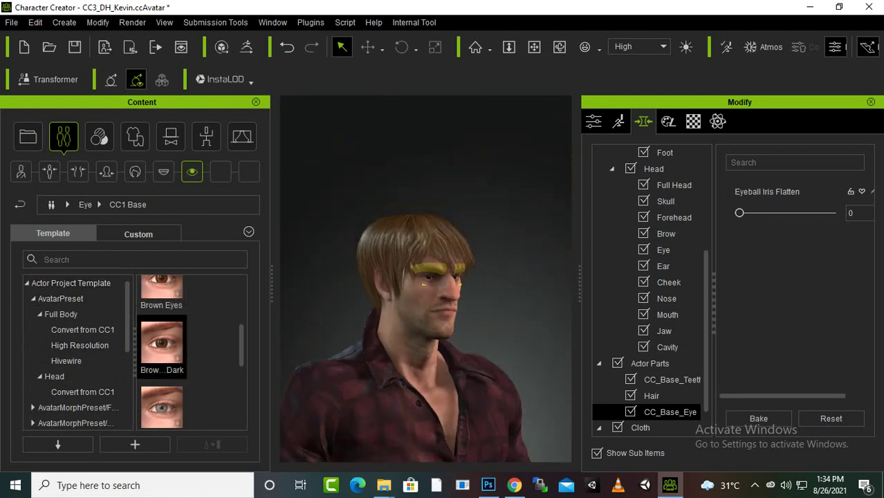
pyautogui.scroll(-2, 426, 276)
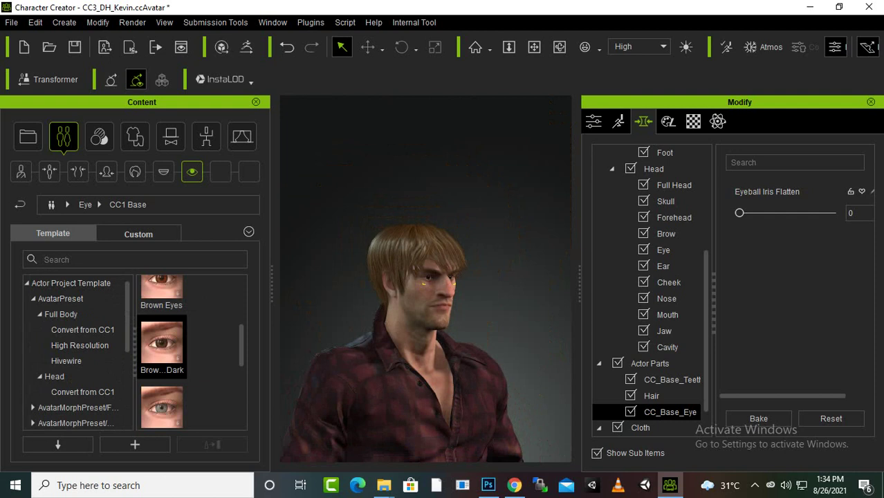
pyautogui.scroll(-2, 426, 276)
pyautogui.scroll(-2, 426, 277)
pyautogui.scroll(-2, 426, 277)
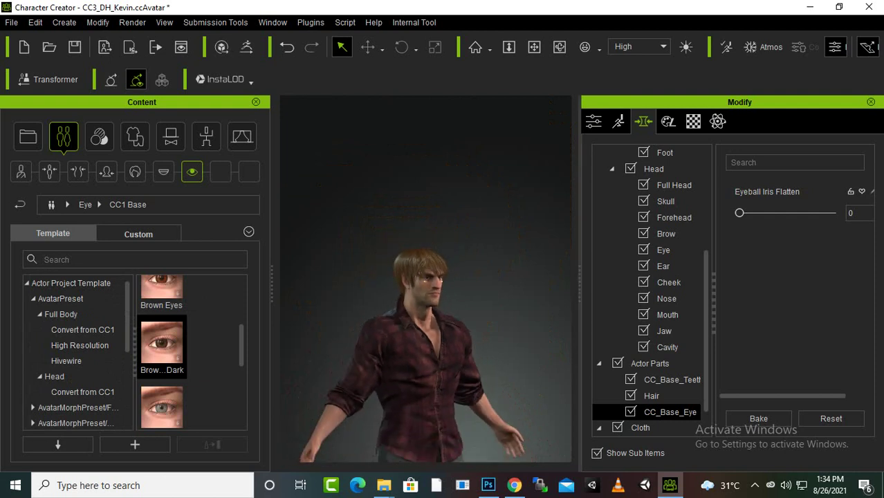
pyautogui.moveTo(580, 284); pyautogui.dragTo(640, 284)
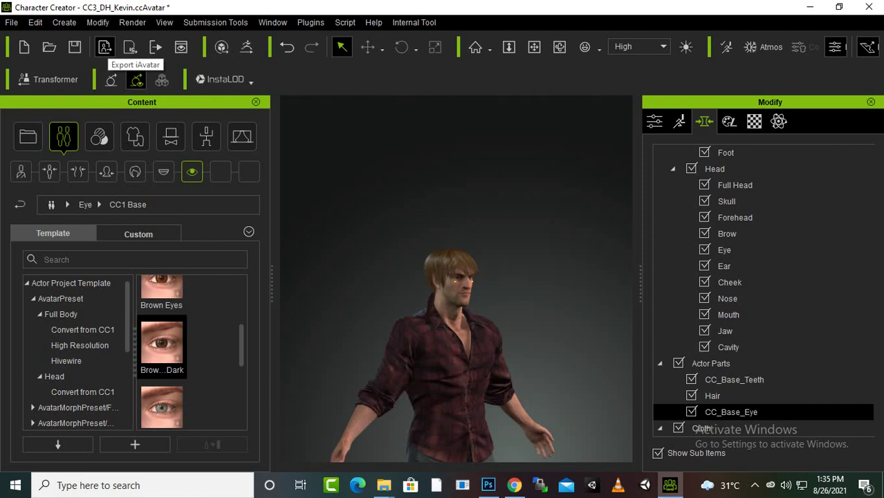
# Export the character as iAvatar file CC3_DH_Kevin.iAvatar into Documents with the default export settings.
pyautogui.click(105, 46)
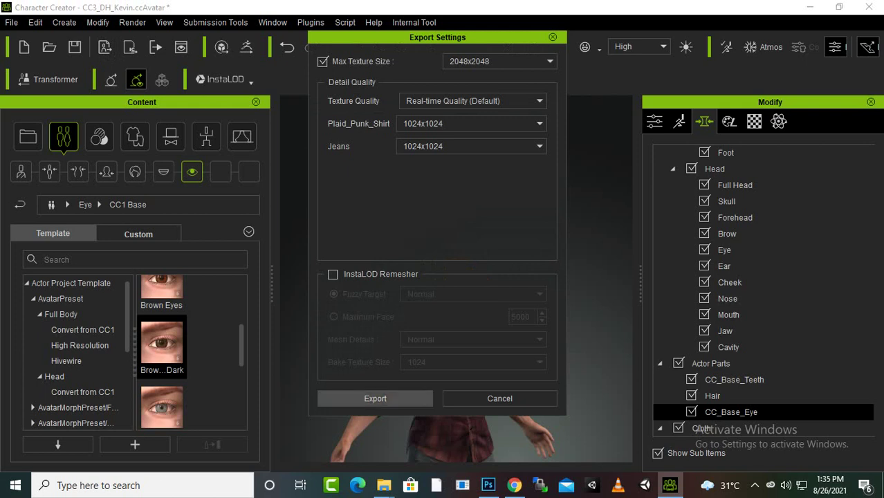
pyautogui.click(375, 399)
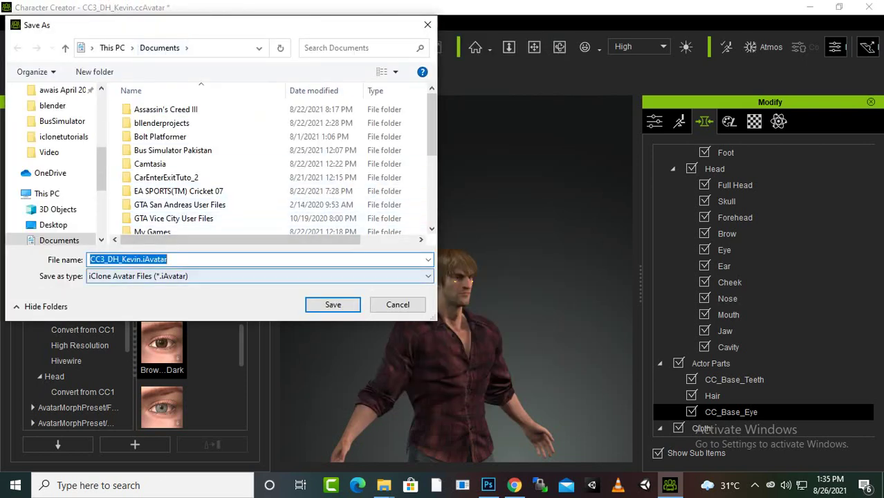
pyautogui.click(333, 305)
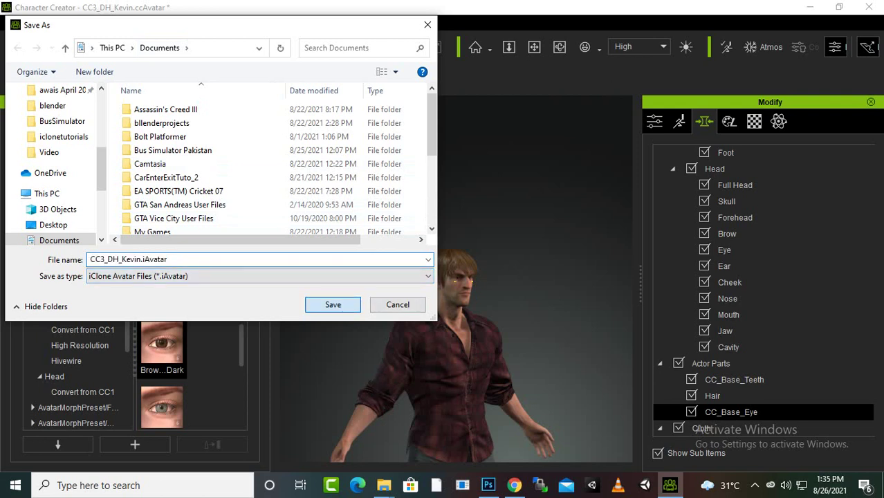